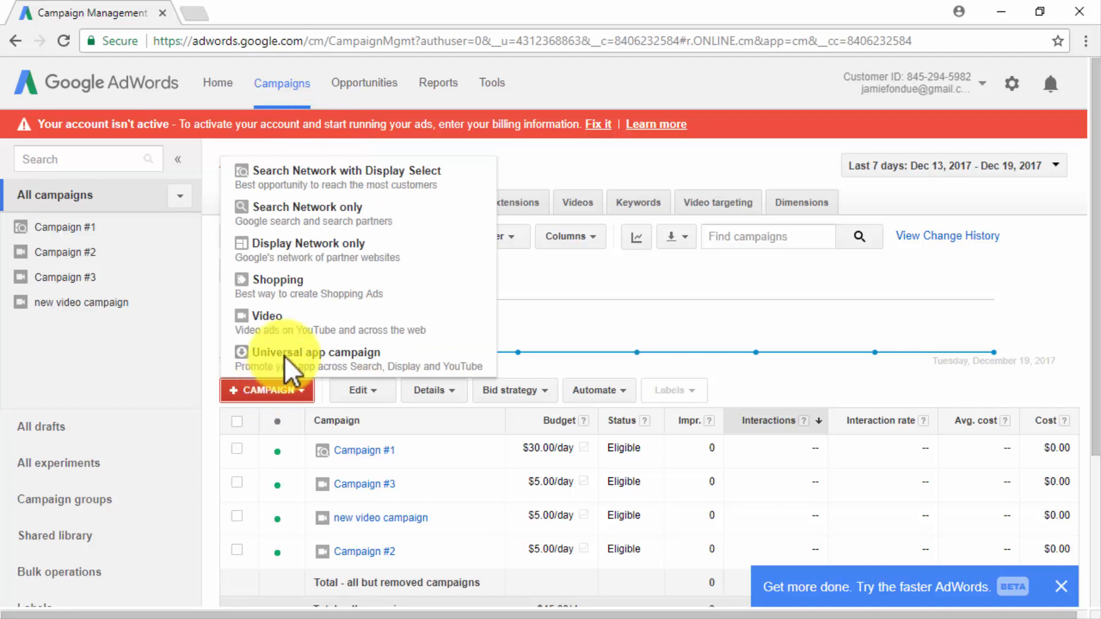
# Create a new Video campaign and name it "New Video Campaign".
pyautogui.click(298, 325)
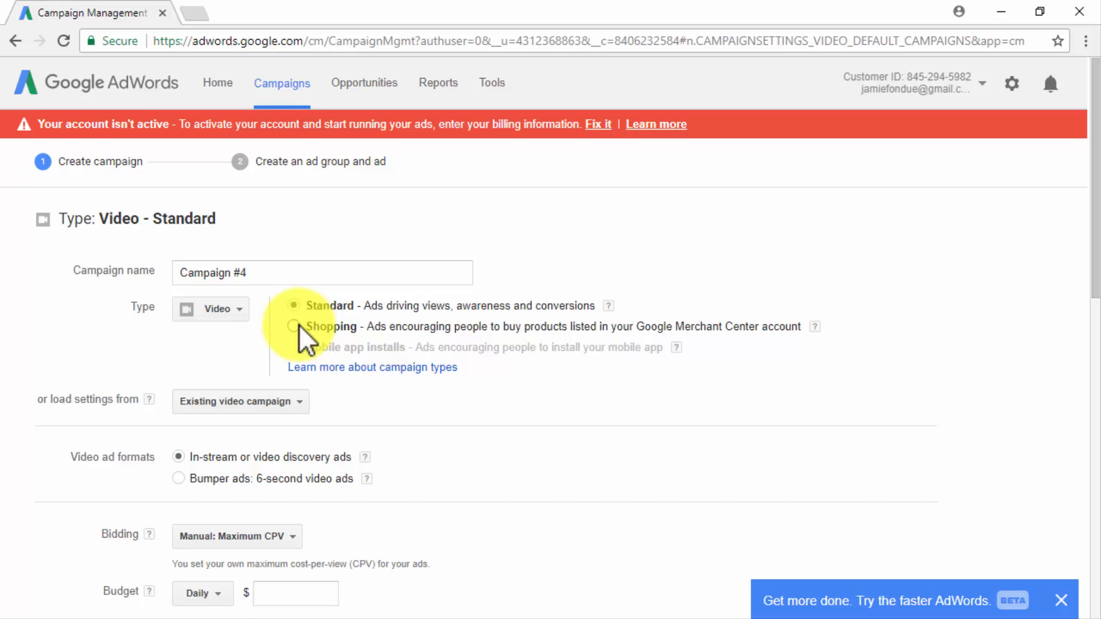
pyautogui.click(263, 279)
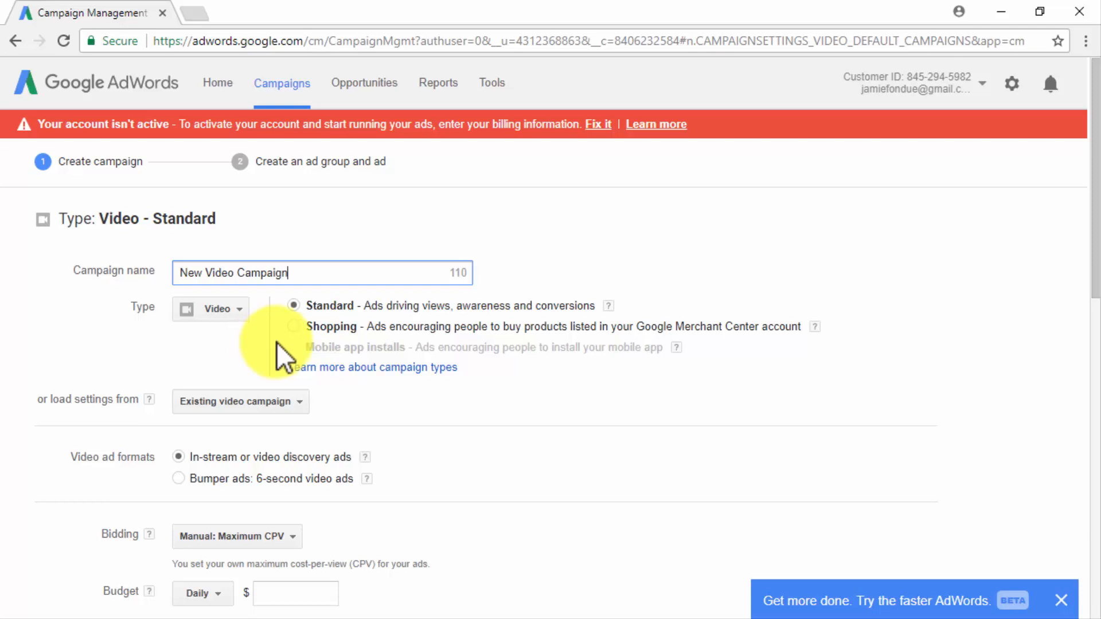
# Try the Shopping subtype and view the existing video campaigns available for loading settings, returning the subtype to Standard.
pyautogui.click(294, 326)
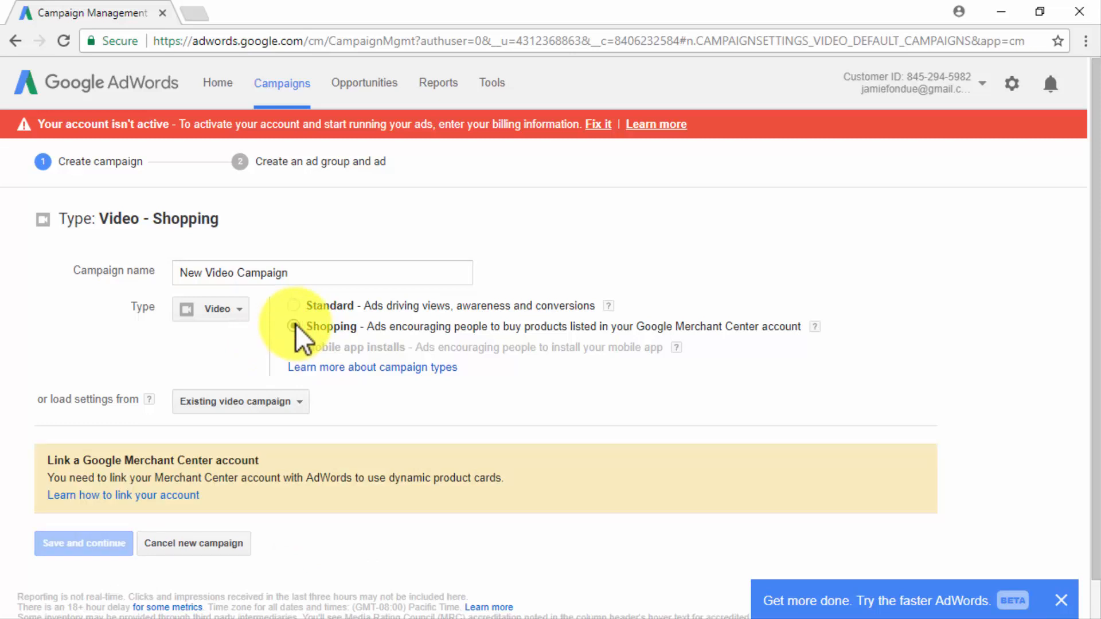
pyautogui.click(274, 408)
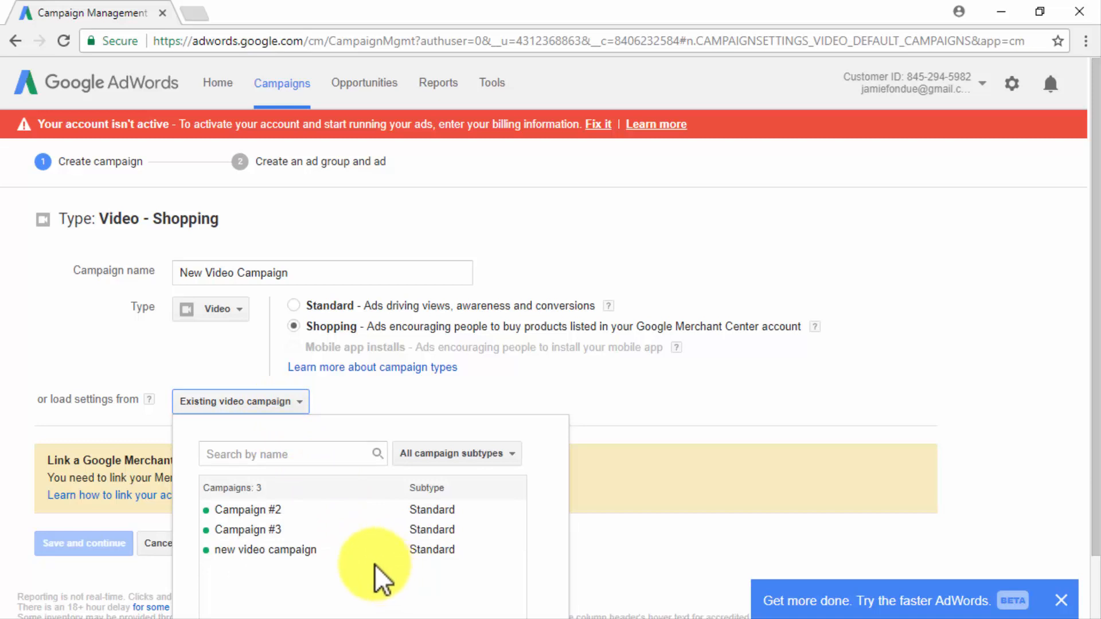
pyautogui.click(298, 301)
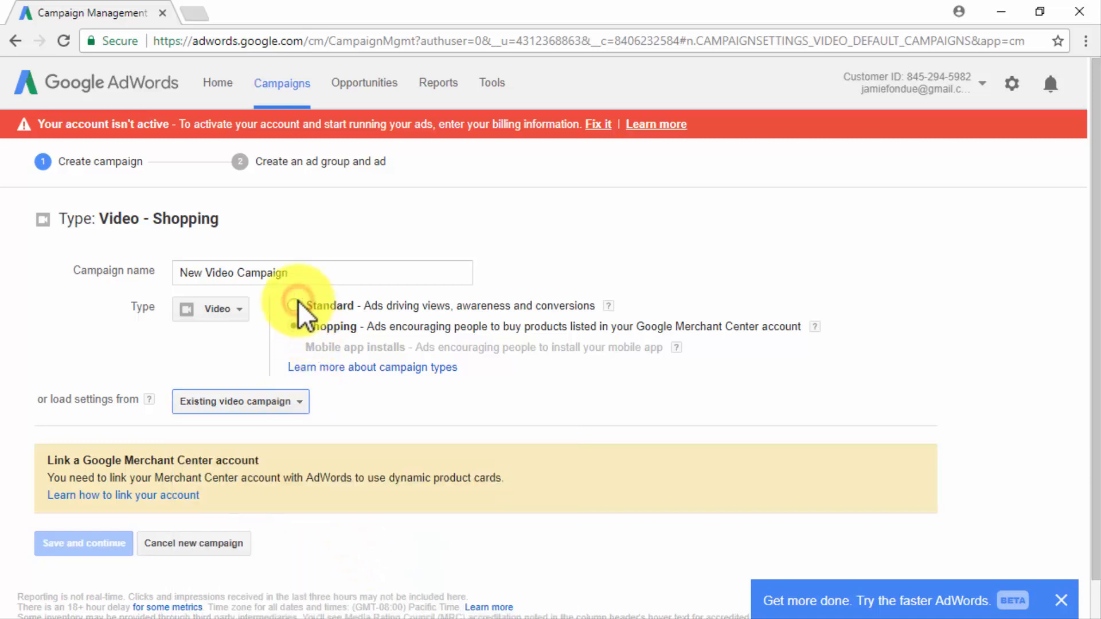
pyautogui.click(294, 305)
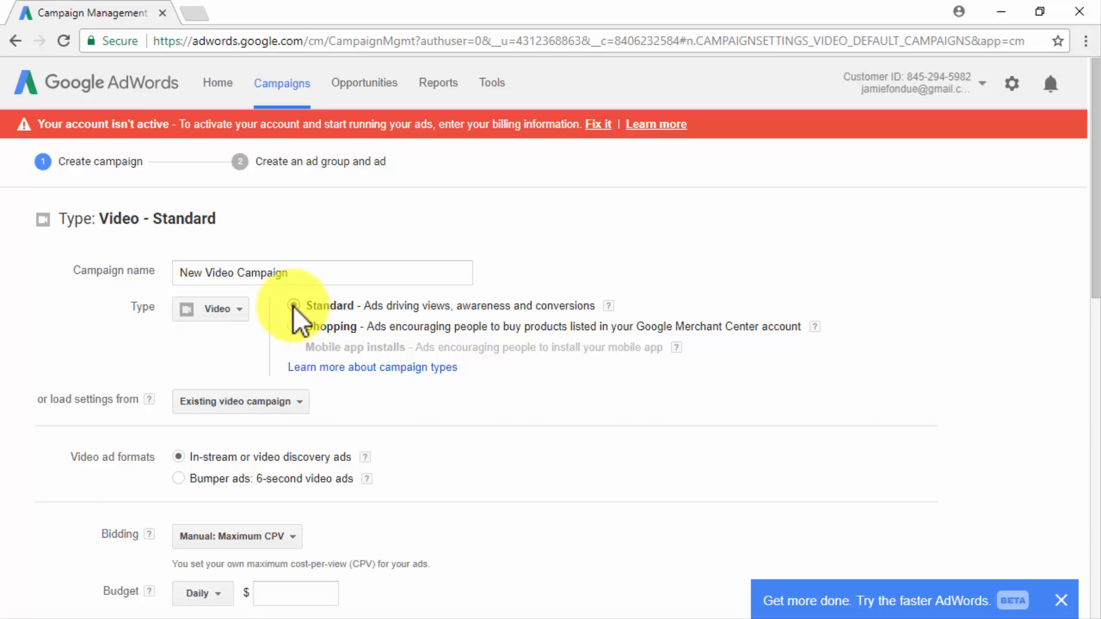
# Try the 6-second bumper ads format and switch back to in-stream or video discovery ads.
pyautogui.scroll(-2, 417, 483)
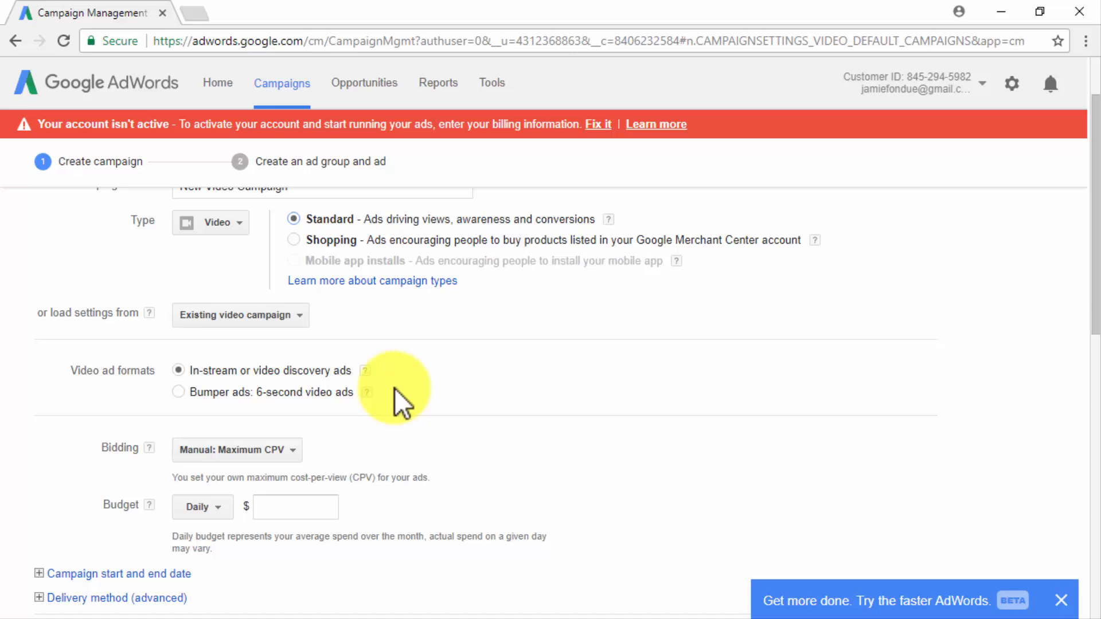
pyautogui.click(194, 394)
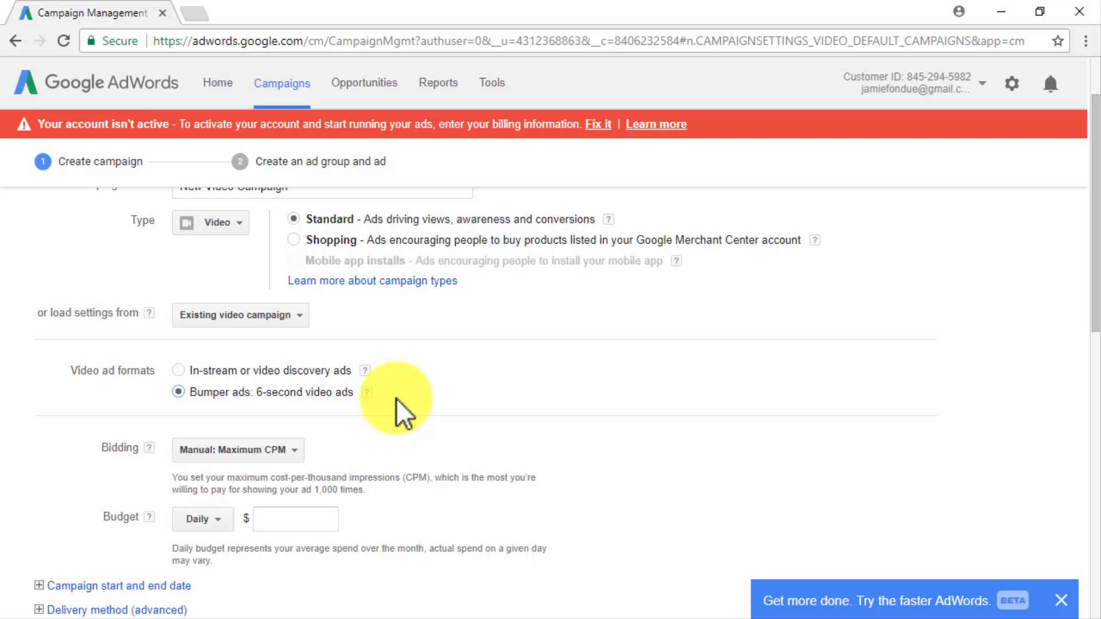
pyautogui.click(180, 370)
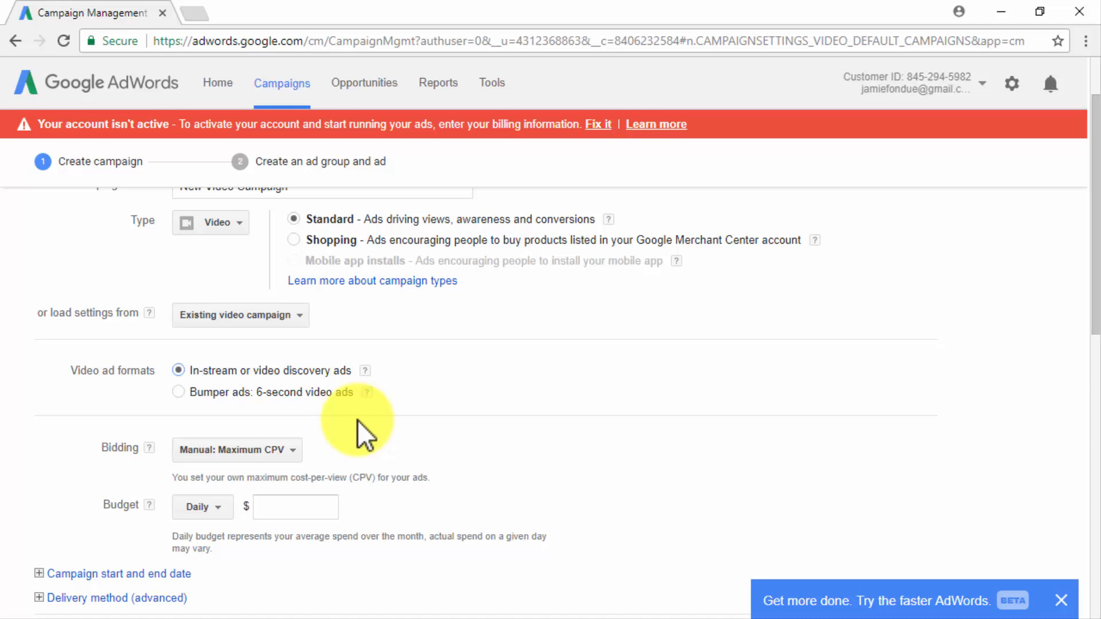
# Examine the manual bidding options and the availability note for Maximum CPM, leaving the bidding choice as it is.
pyautogui.scroll(-1, 426, 501)
pyautogui.scroll(-3, 426, 501)
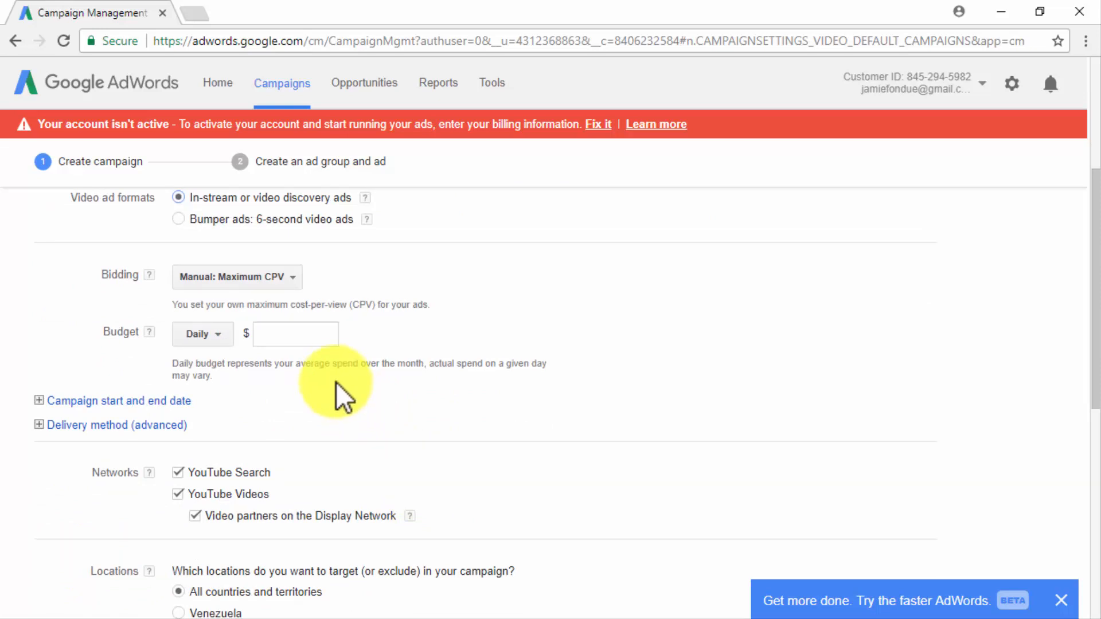
pyautogui.click(283, 279)
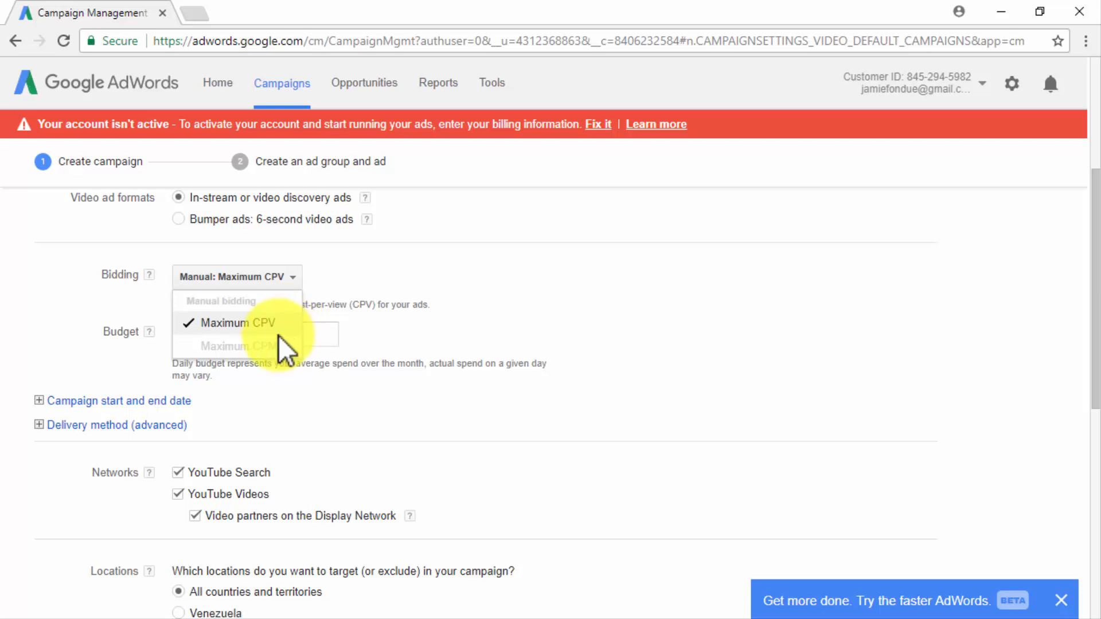
pyautogui.moveTo(277, 339)
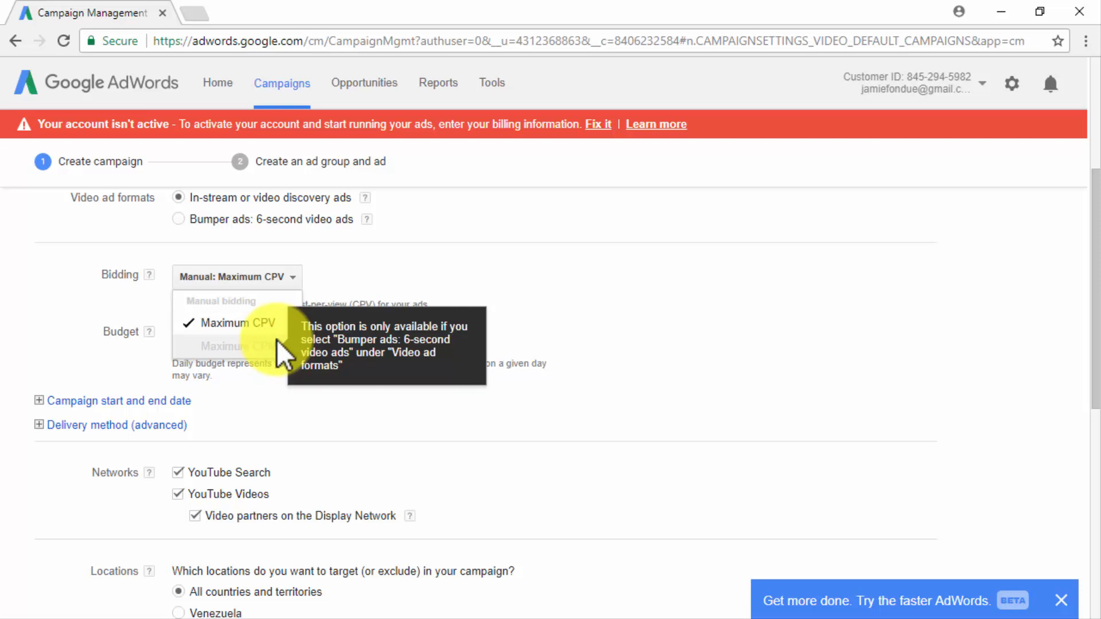
pyautogui.click(271, 280)
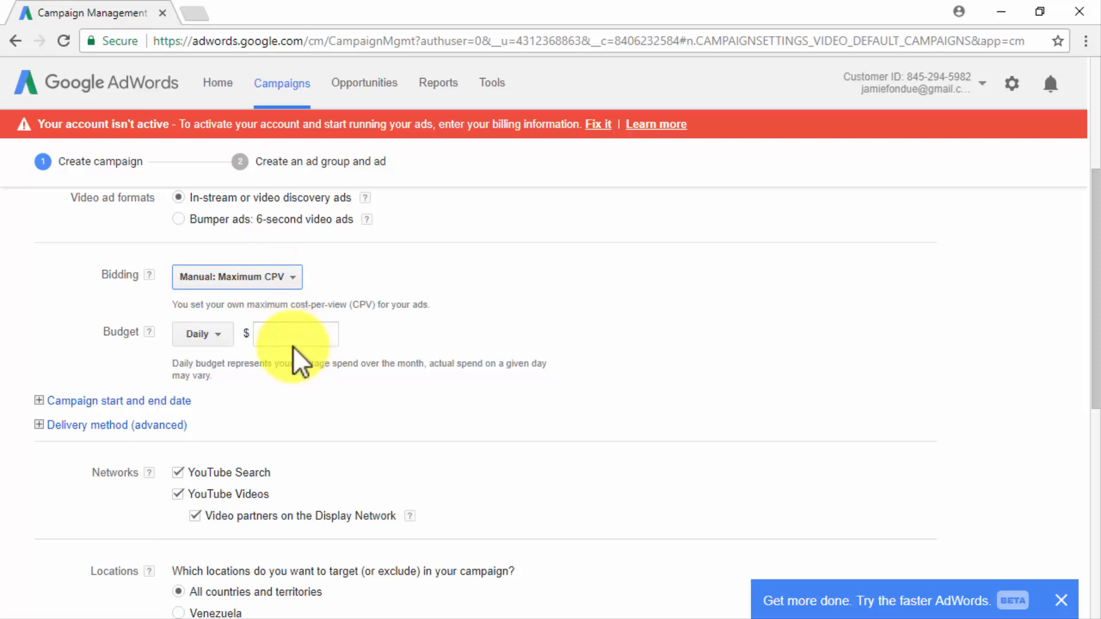
# Set the campaign budget to Daily with an amount of $5.00.
pyautogui.click(226, 342)
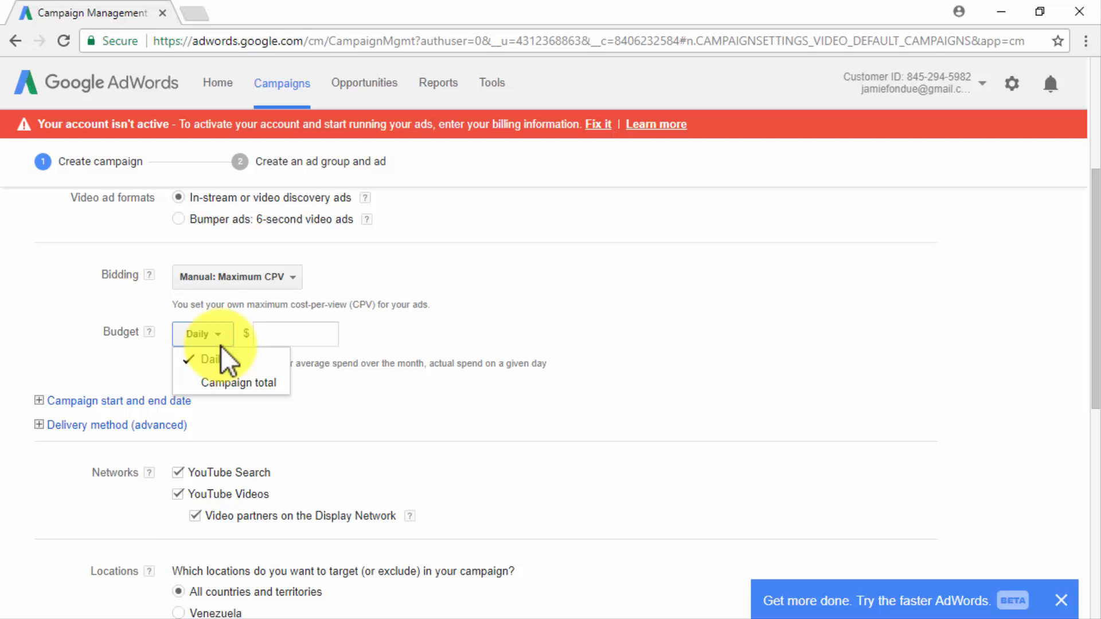
pyautogui.click(216, 362)
pyautogui.click(268, 341)
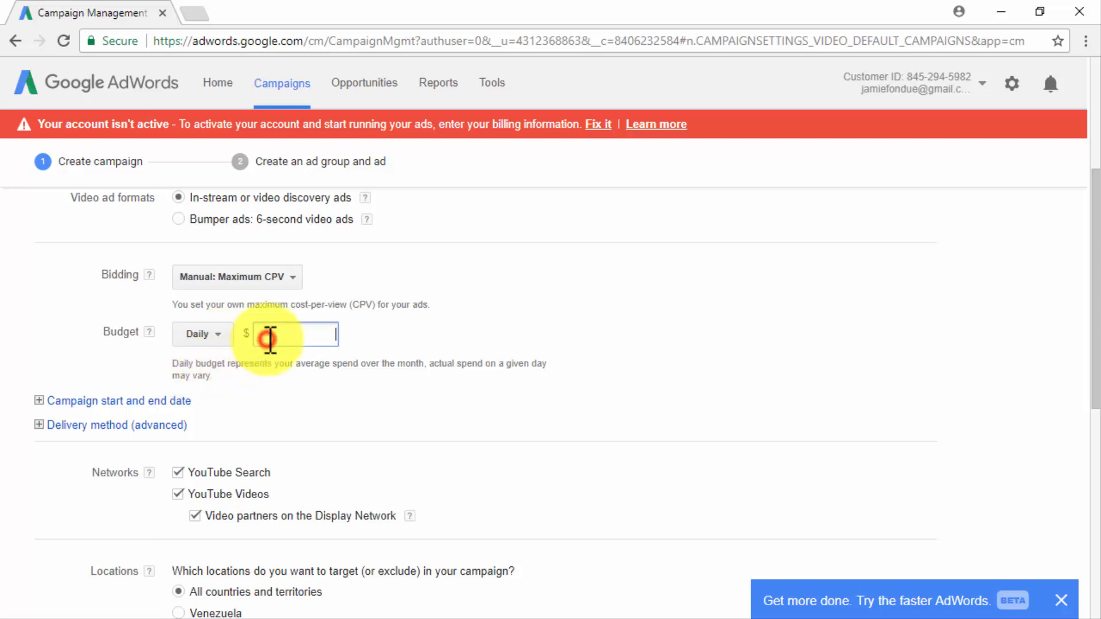
pyautogui.write('5')
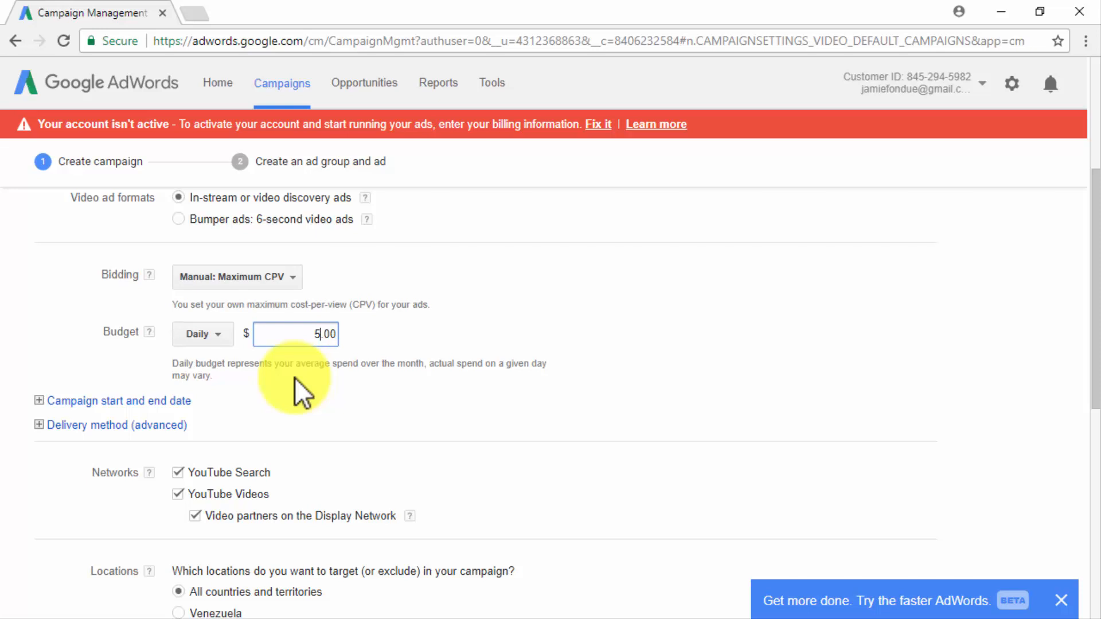
# Try a custom campaign start date and return it to as soon as ads are approved.
pyautogui.click(43, 401)
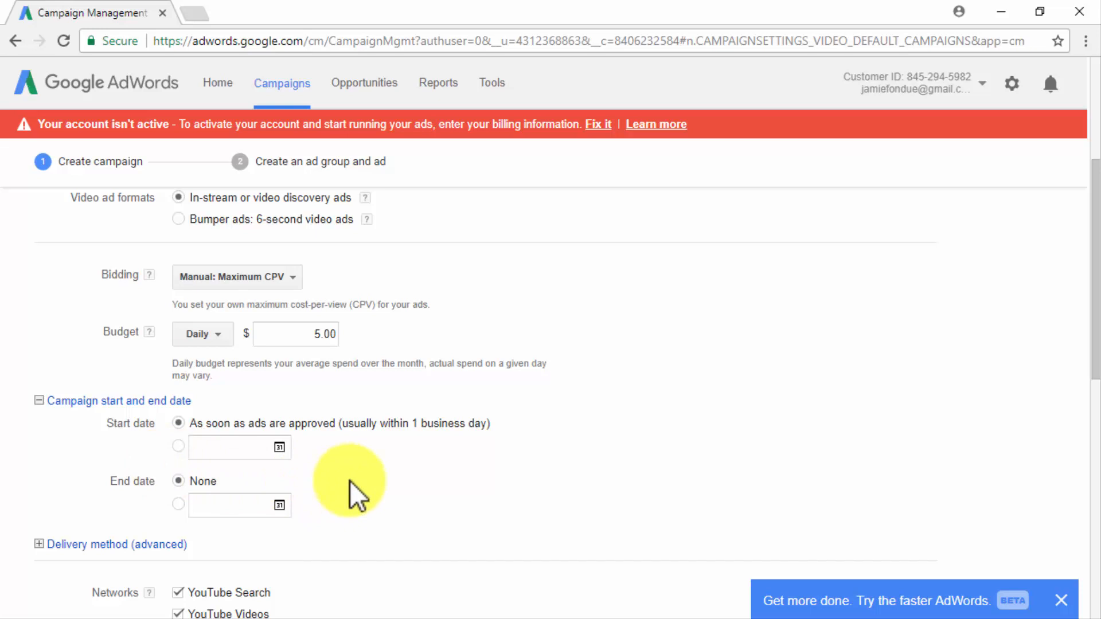
pyautogui.click(178, 447)
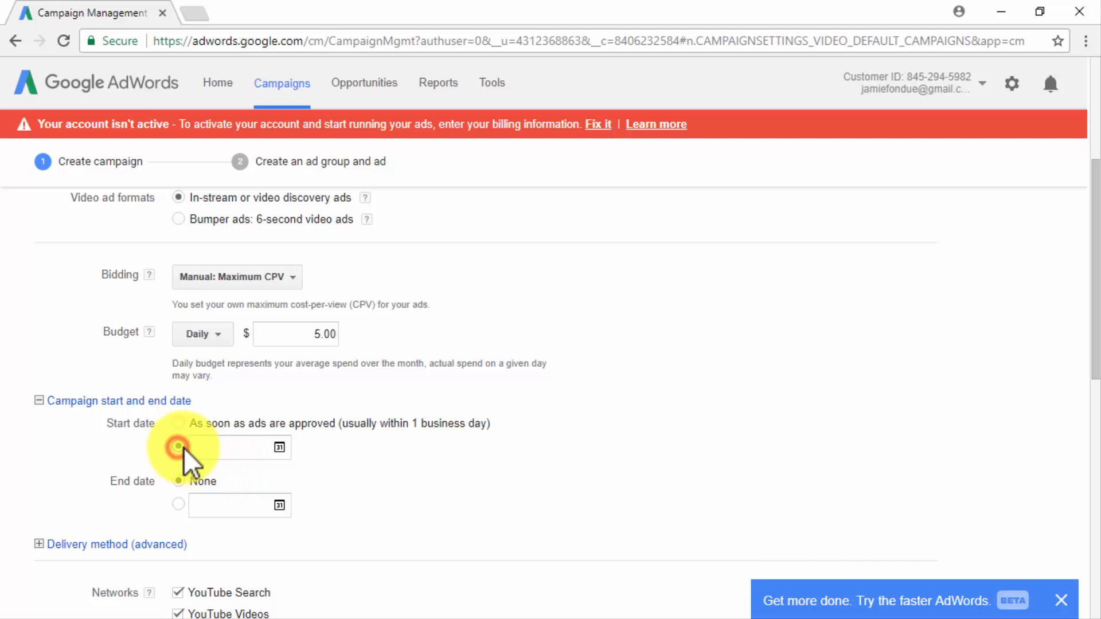
pyautogui.click(224, 450)
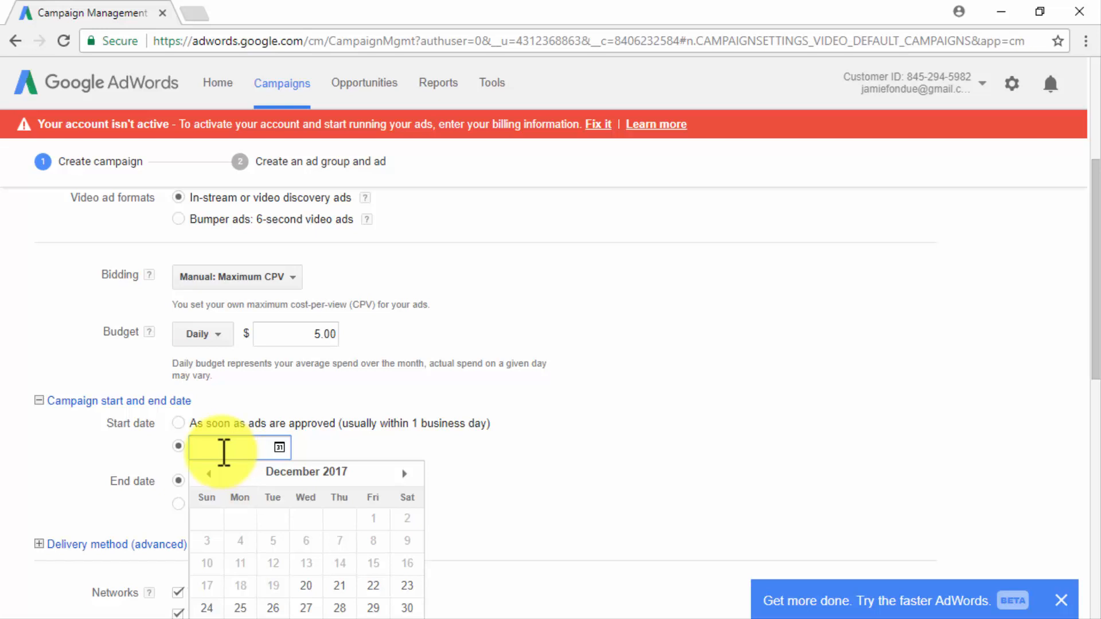
pyautogui.click(178, 424)
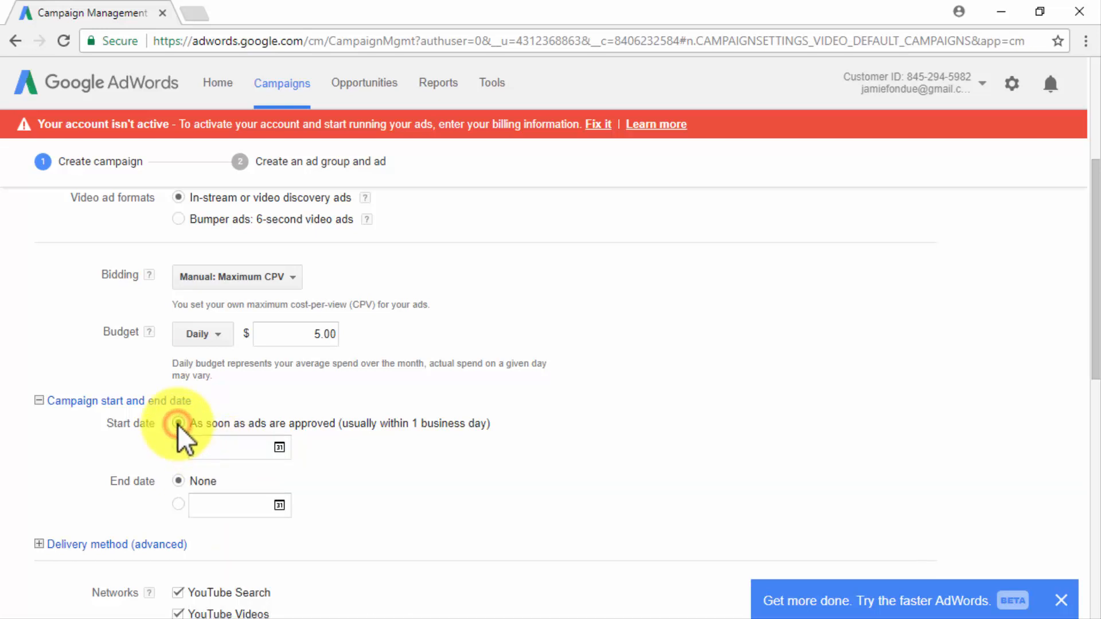
pyautogui.click(38, 400)
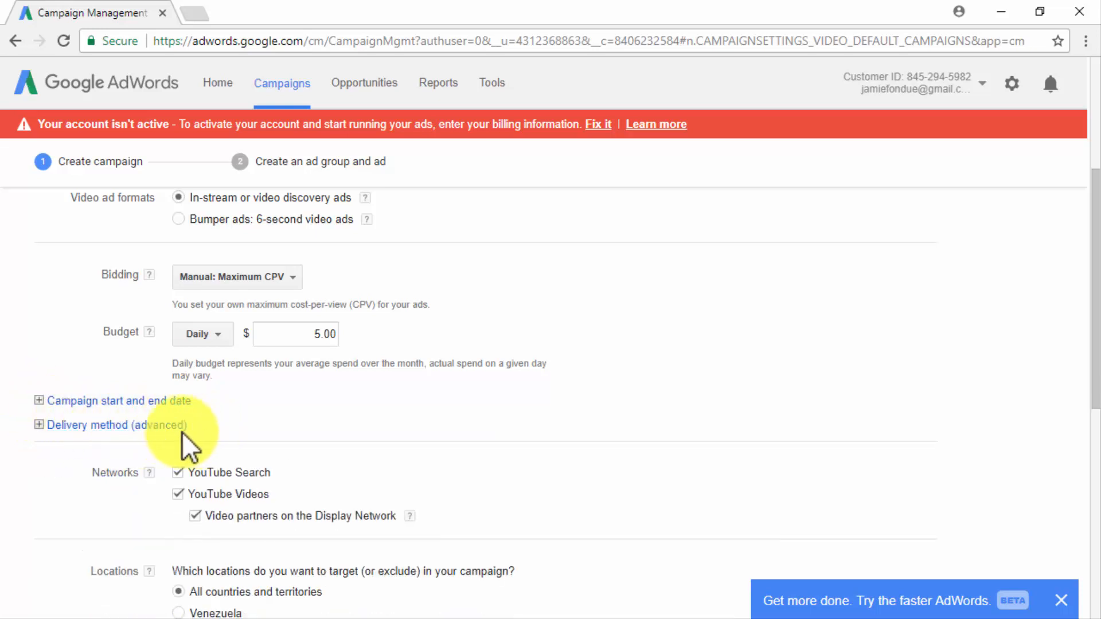
# Try the Accelerated delivery method and switch back to Standard, showing ads evenly over time.
pyautogui.click(40, 426)
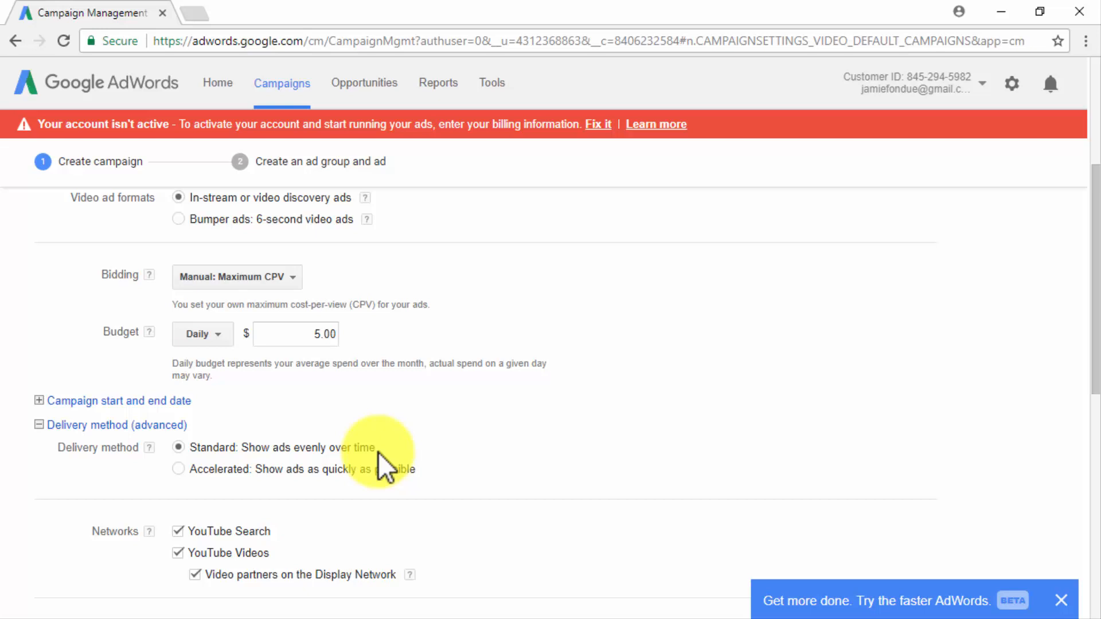
pyautogui.click(180, 468)
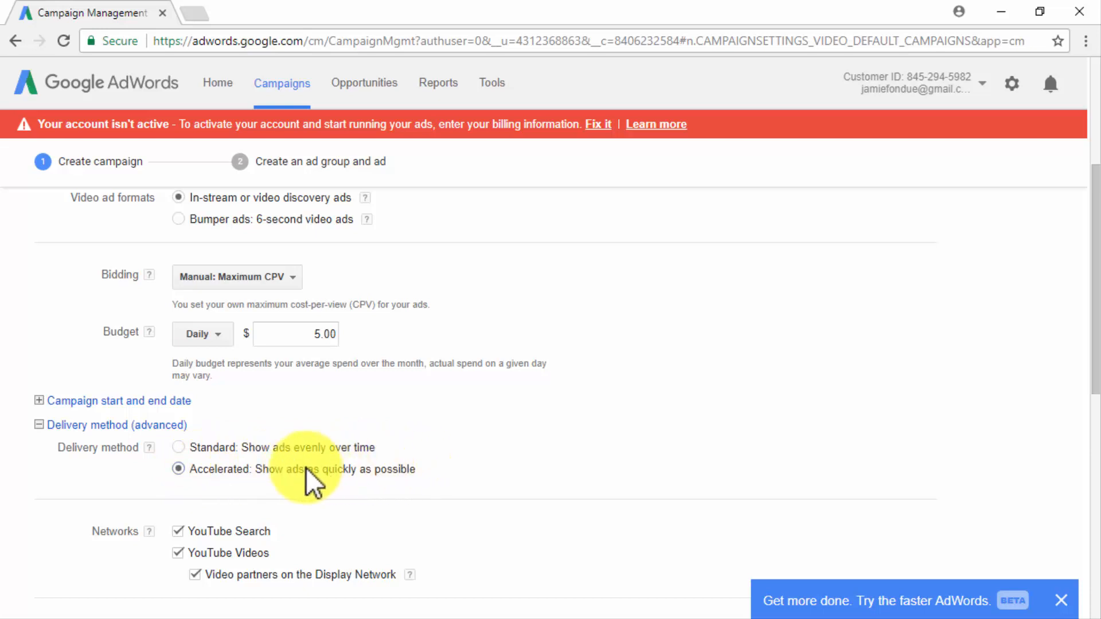
pyautogui.click(178, 448)
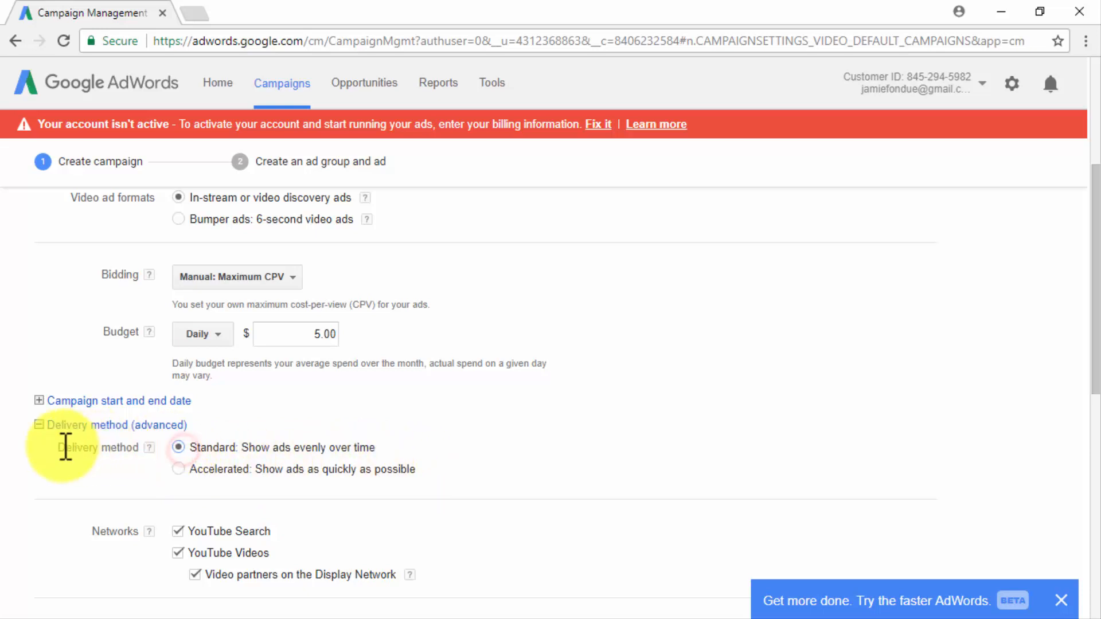
pyautogui.click(39, 426)
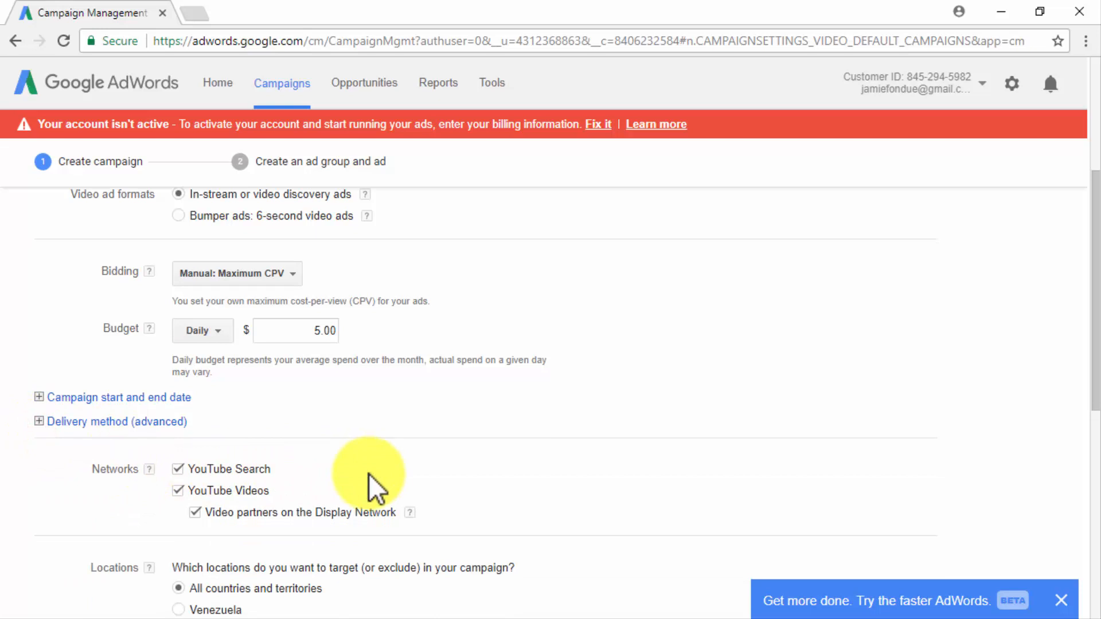
# Choose custom target locations for the campaign and add the United Kingdom and the United States.
pyautogui.scroll(-1, 370, 482)
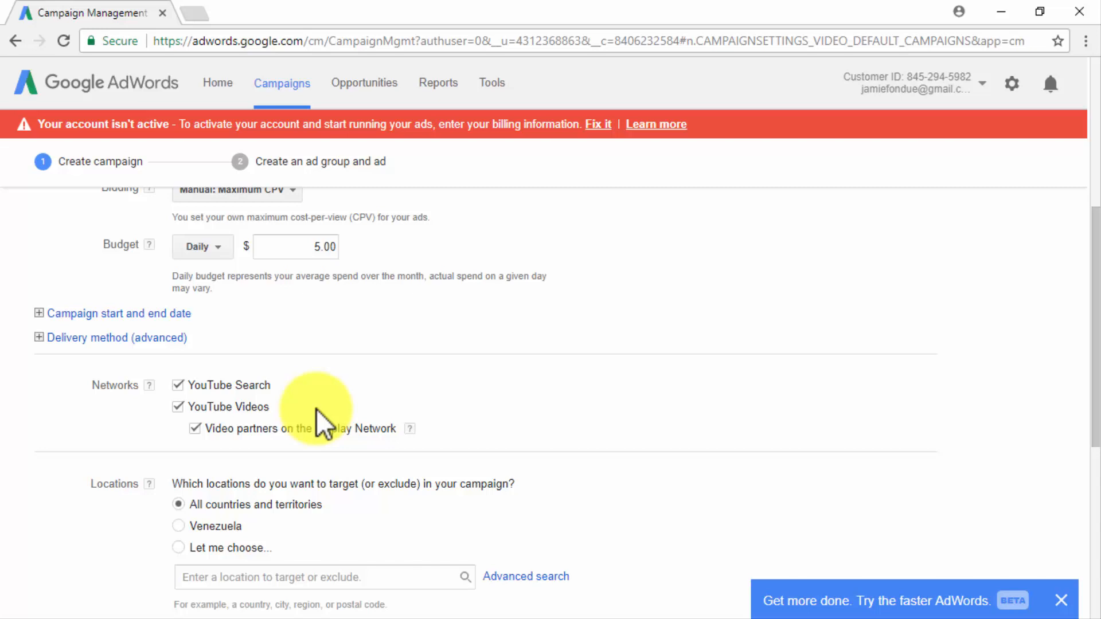
pyautogui.scroll(-3, 316, 409)
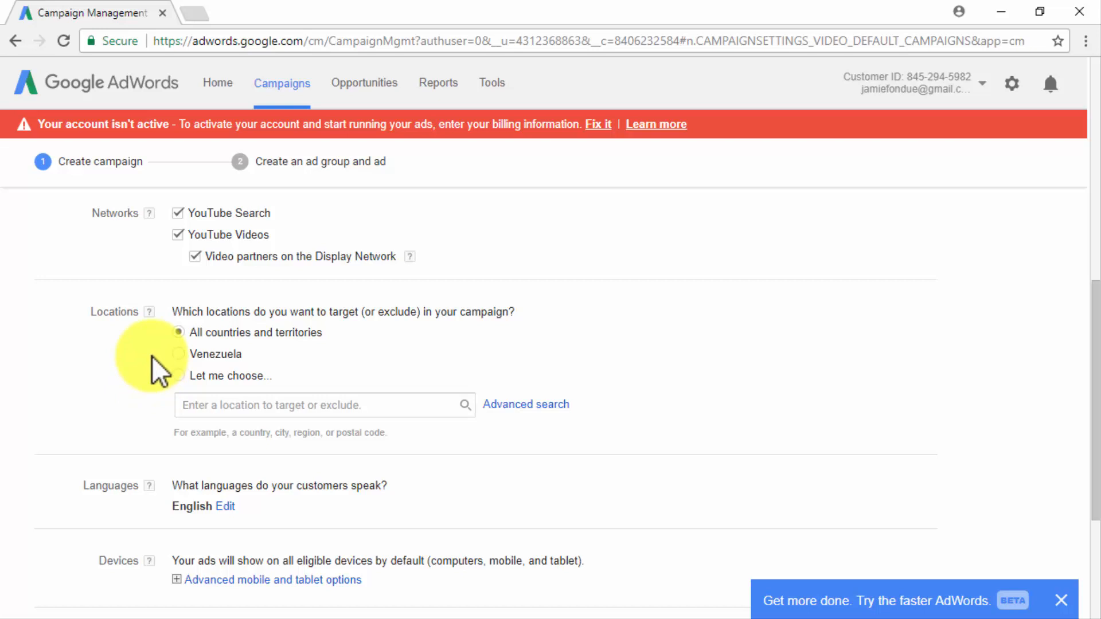
pyautogui.click(179, 374)
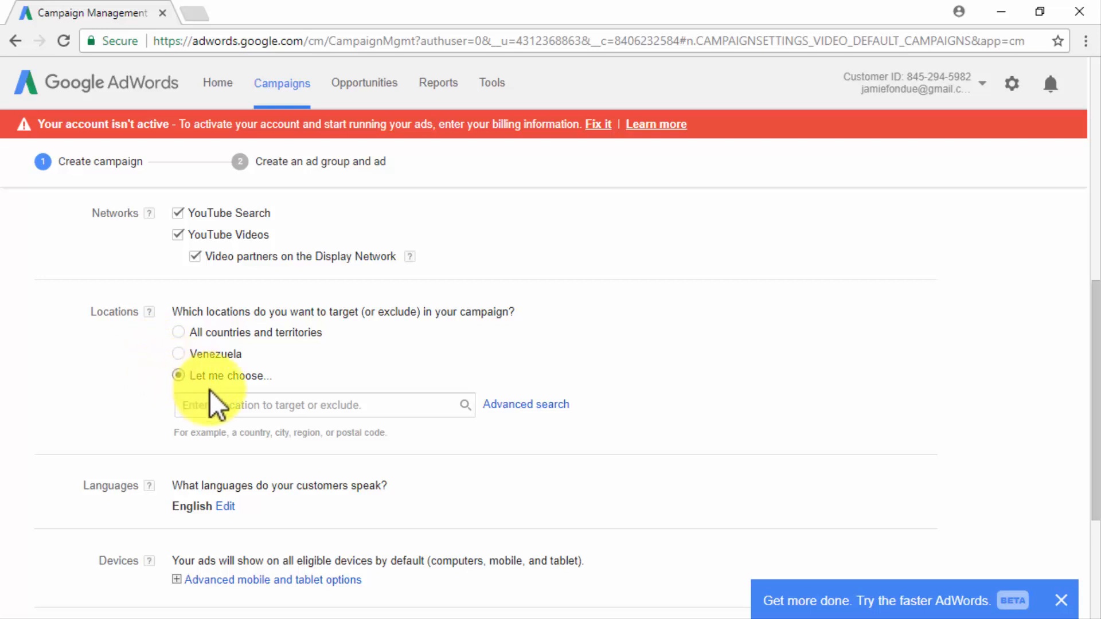
pyautogui.click(221, 404)
pyautogui.write('united kingdom')
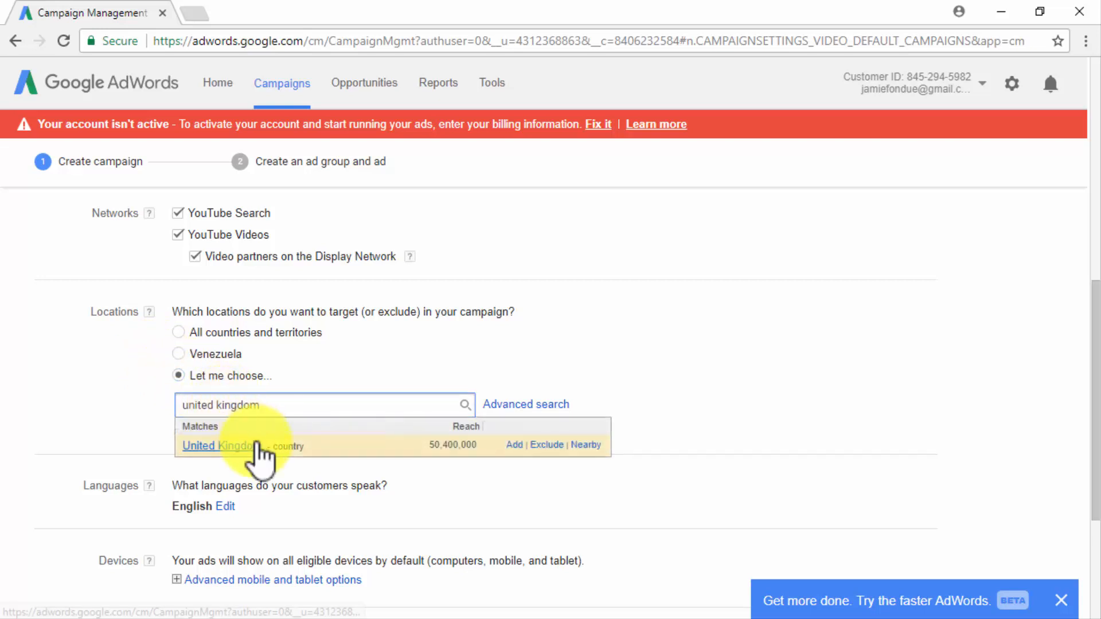
pyautogui.click(256, 445)
pyautogui.click(267, 455)
pyautogui.write('unied')
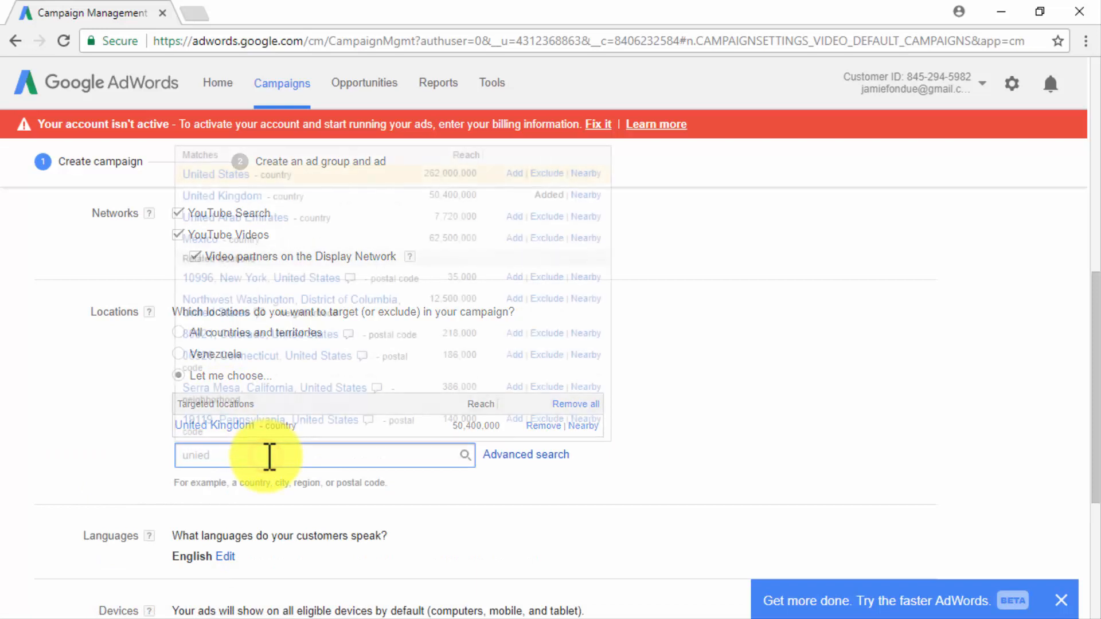
pyautogui.click(237, 185)
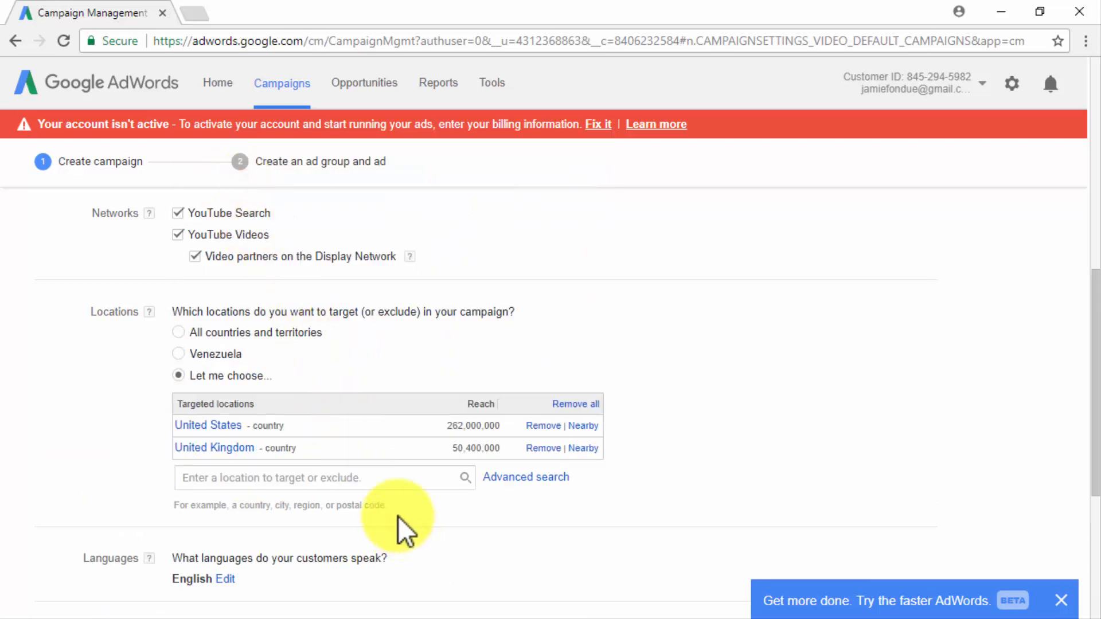
# Examine the available customer languages and close the list without changing the selection.
pyautogui.scroll(-3, 398, 516)
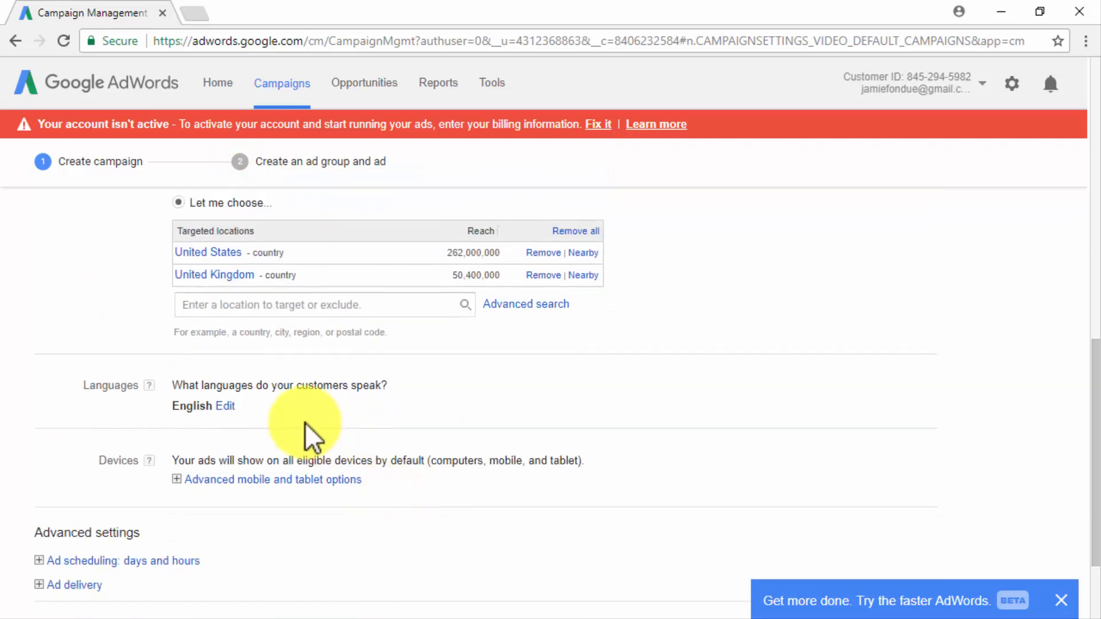
pyautogui.click(225, 407)
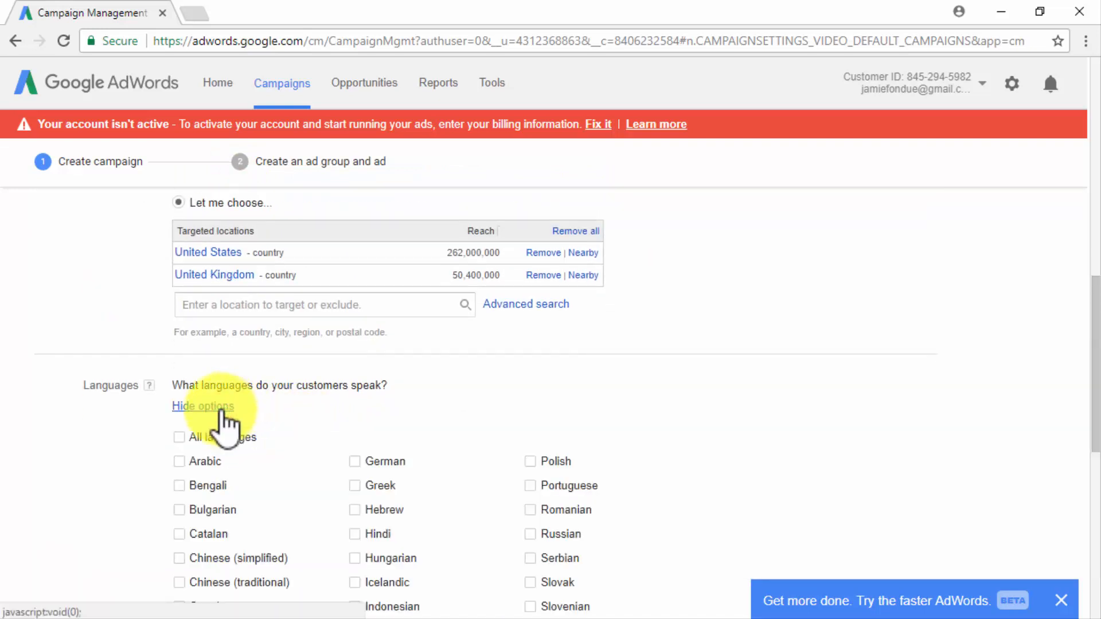
pyautogui.scroll(-2, 111, 446)
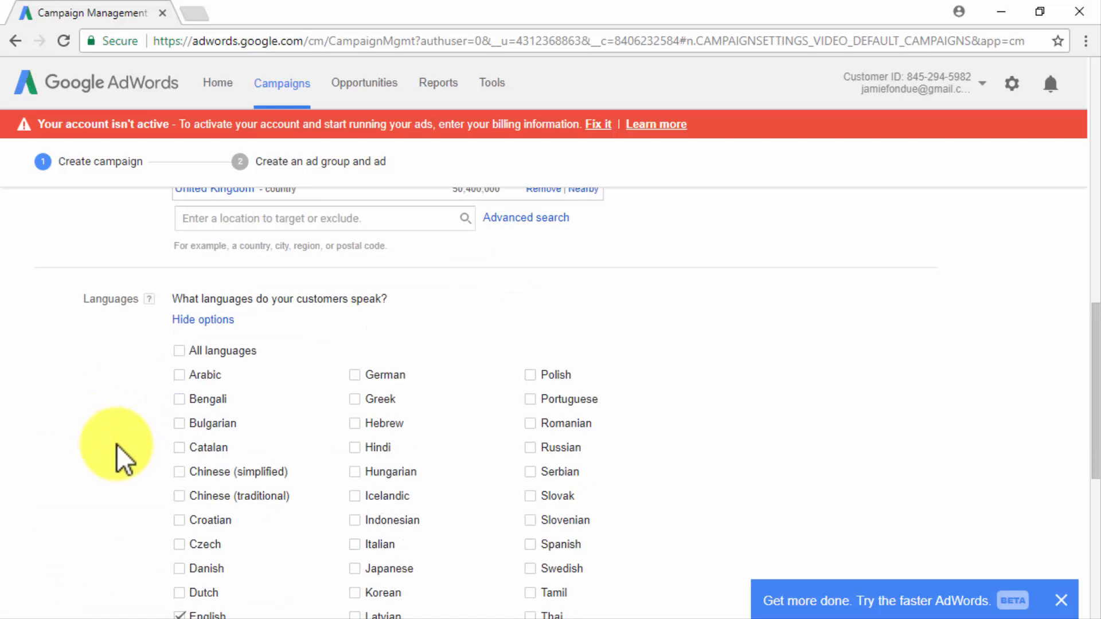
pyautogui.click(179, 320)
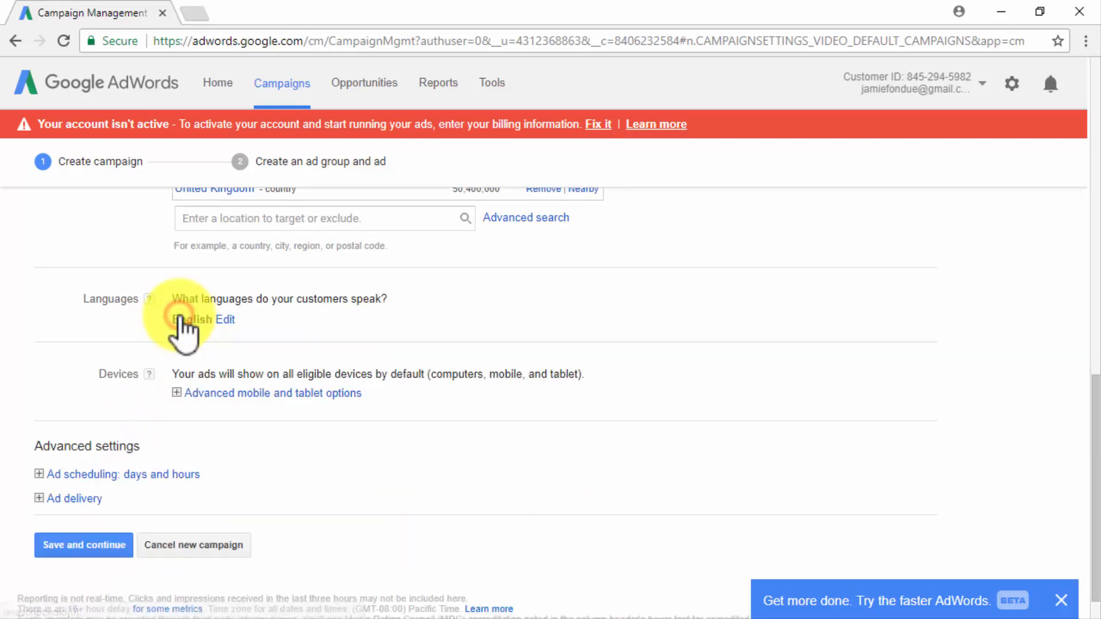
# Examine the advanced mobile and tablet options, including the device bid adjustments, and collapse them without changes.
pyautogui.click(177, 392)
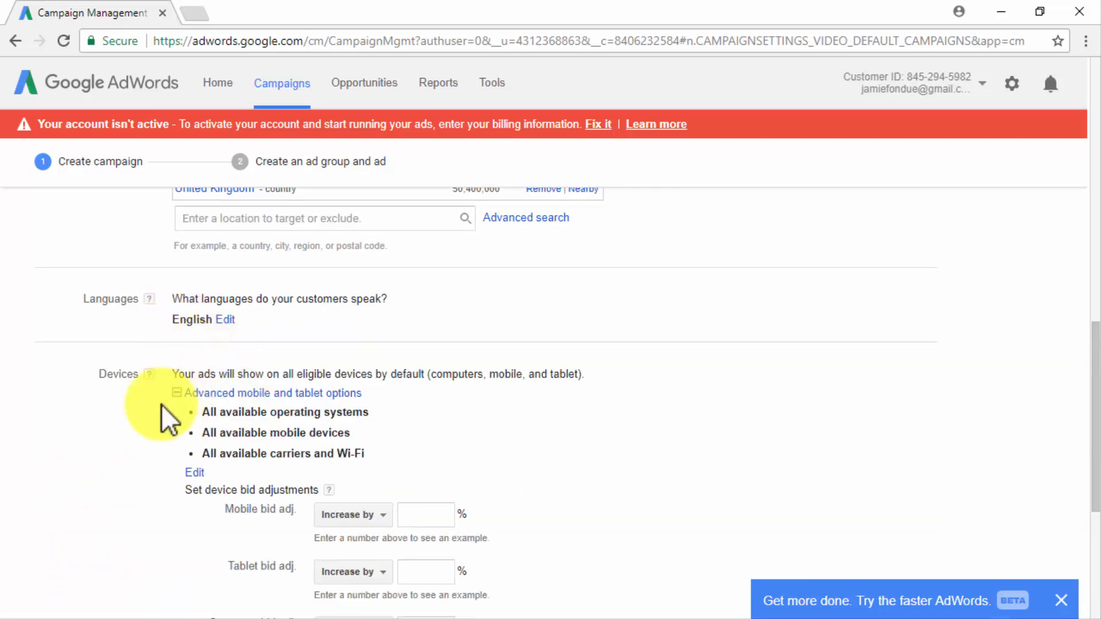
pyautogui.scroll(-3, 118, 445)
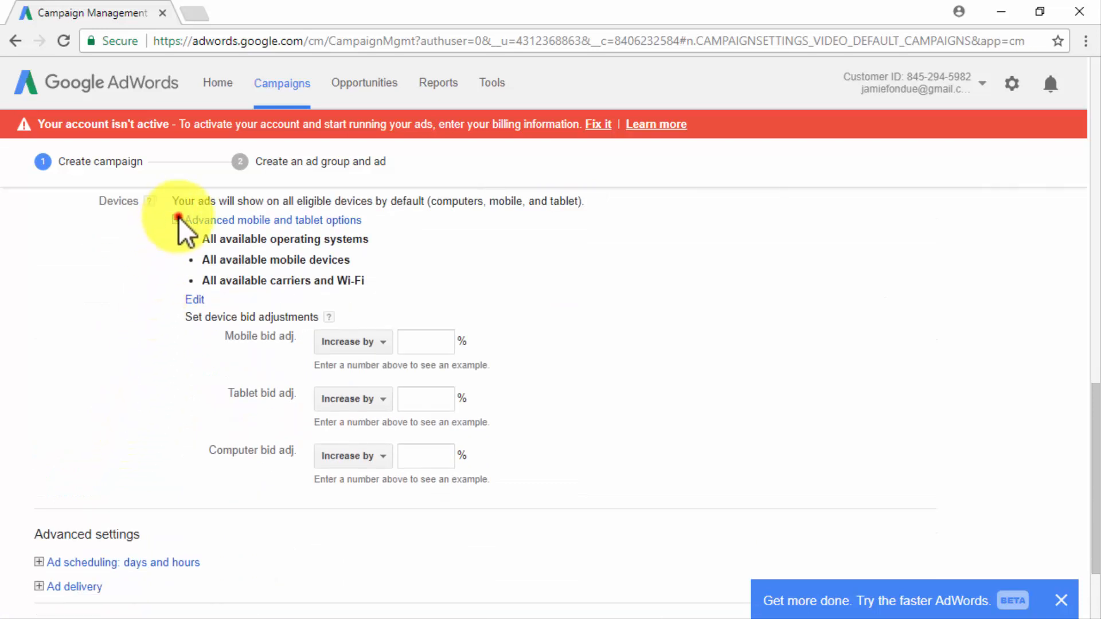
pyautogui.click(179, 217)
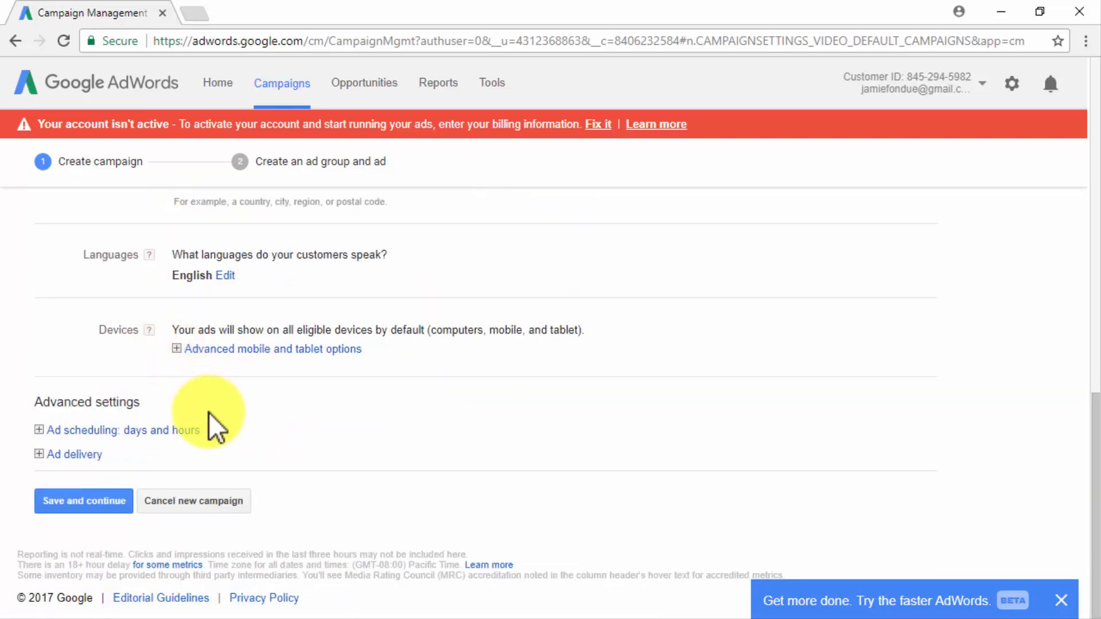
# Create a custom ad schedule covering Monday to Sunday, each from 12:00 AM to 12:00 AM, and collapse the scheduling settings.
pyautogui.click(40, 429)
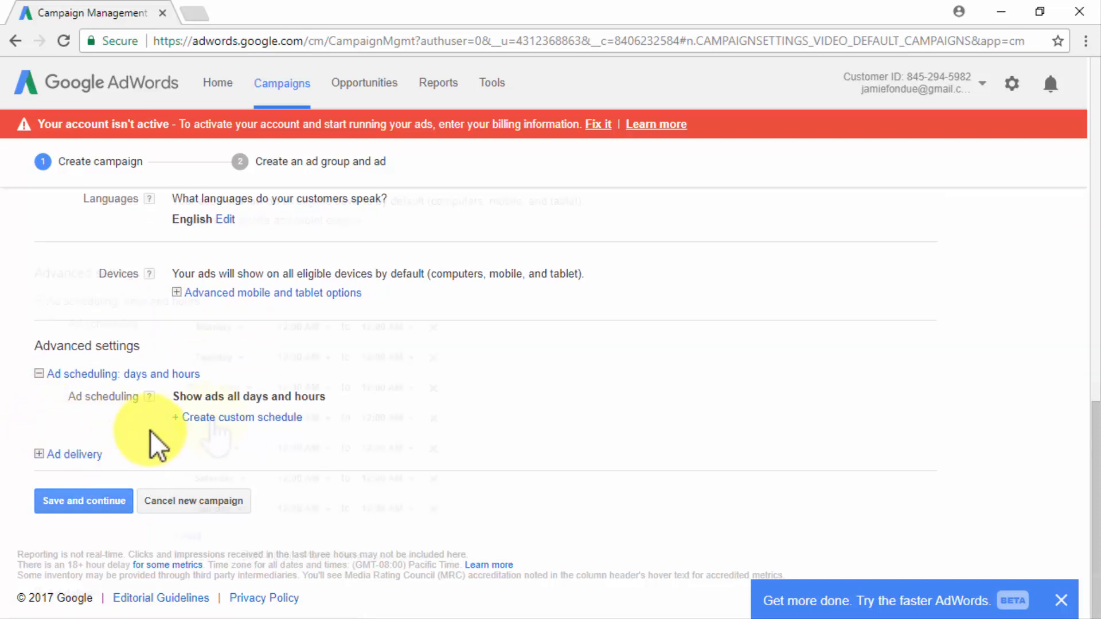
pyautogui.click(211, 418)
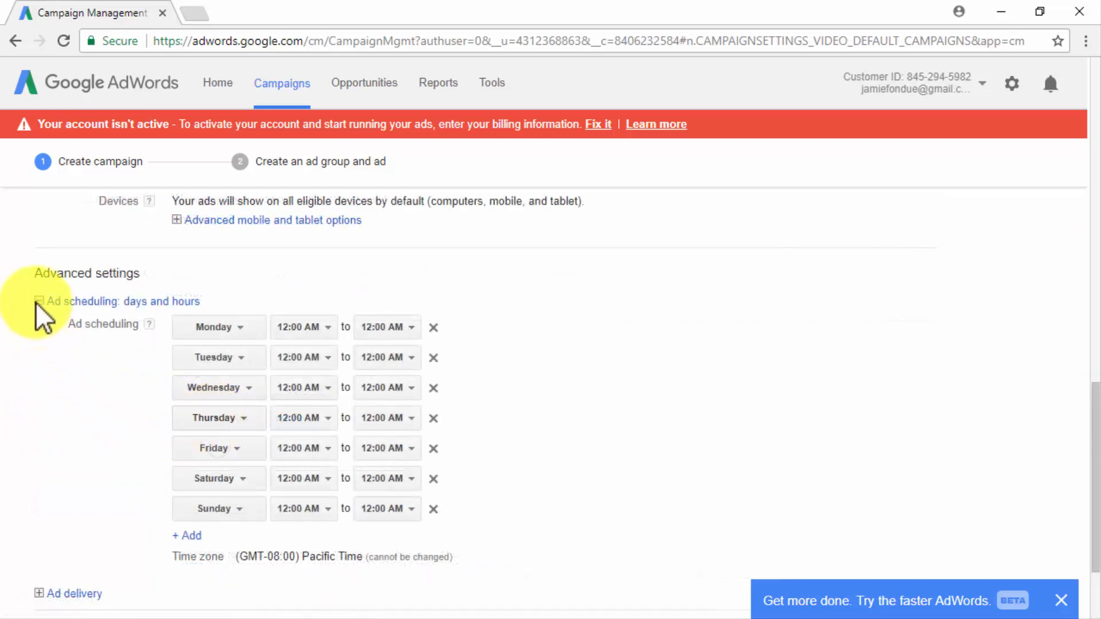
pyautogui.click(38, 301)
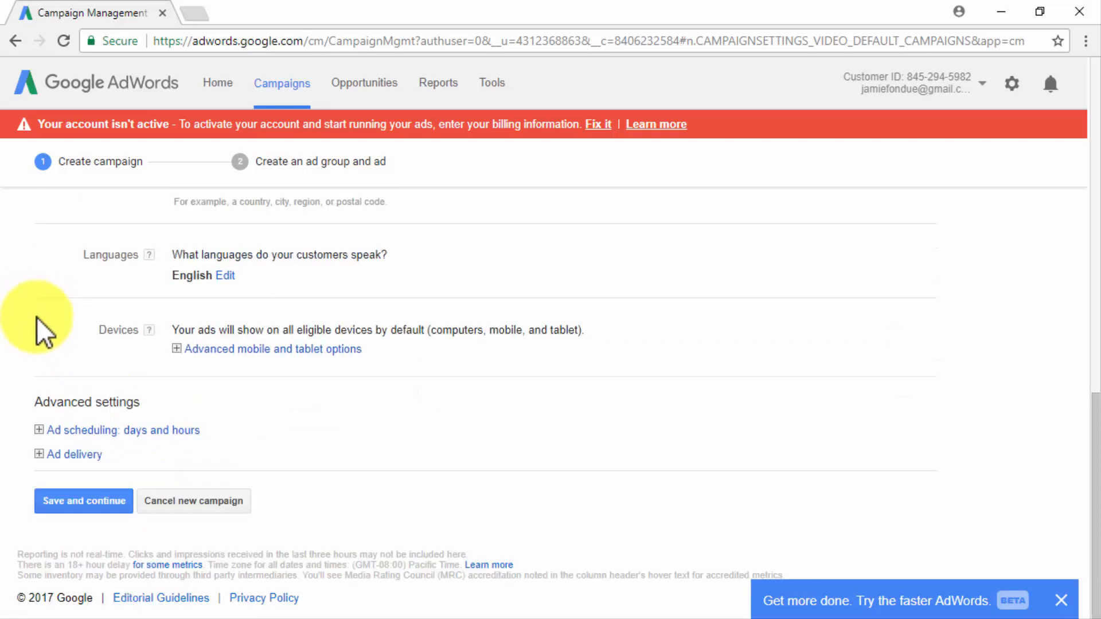
# Review the frequency capping and content exclusion options under ad delivery, and save the campaign to continue to the ad group.
pyautogui.click(40, 452)
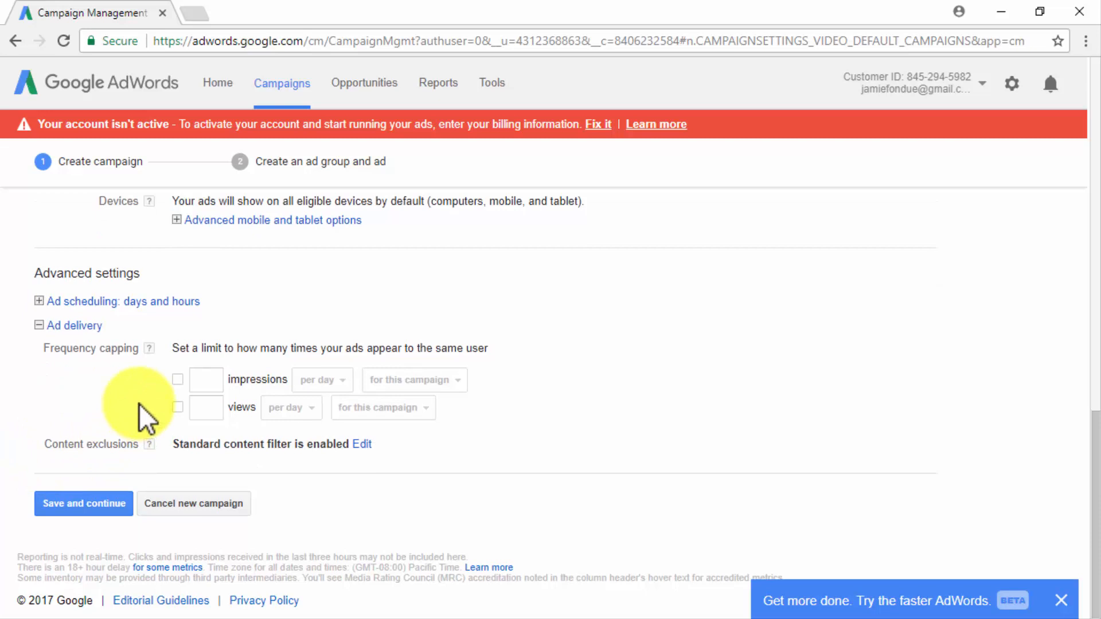
pyautogui.click(89, 498)
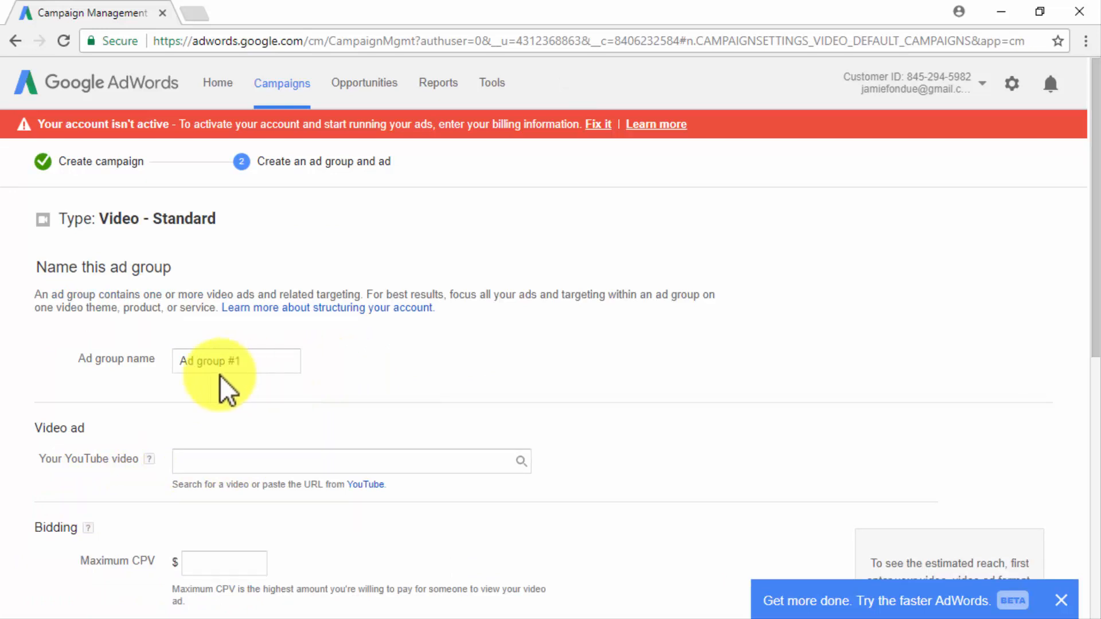
# Name the ad group Video Ad group #1 and add the Diabetes Care Made Easy Sweepstake YouTube video by its link.
pyautogui.click(181, 363)
pyautogui.write('Video')
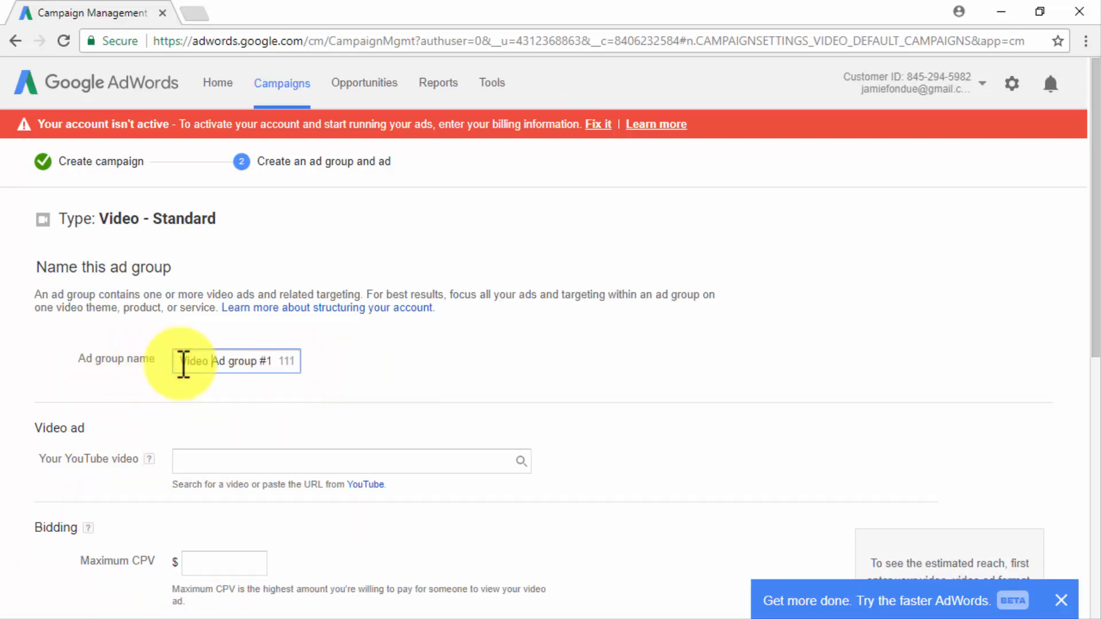
pyautogui.click(236, 456)
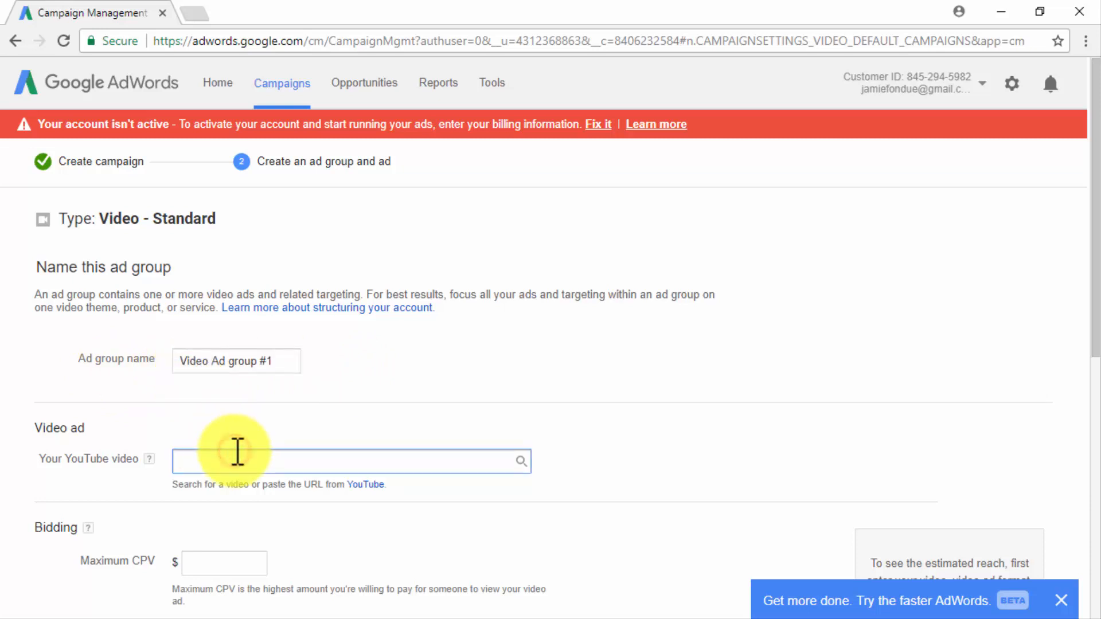
pyautogui.write('https://www.youtube.com/watch?v=gepYjGGWupA')
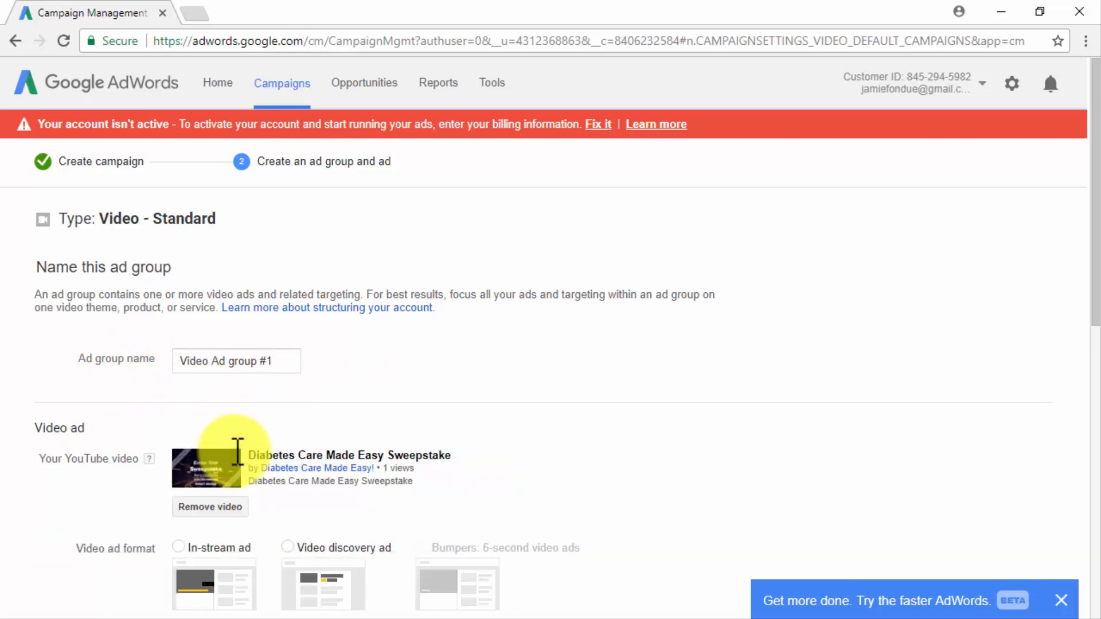
# Try the in-stream ad format with diabetescaremadeeasy.com as both the display URL and the final URL.
pyautogui.scroll(-5, 574, 456)
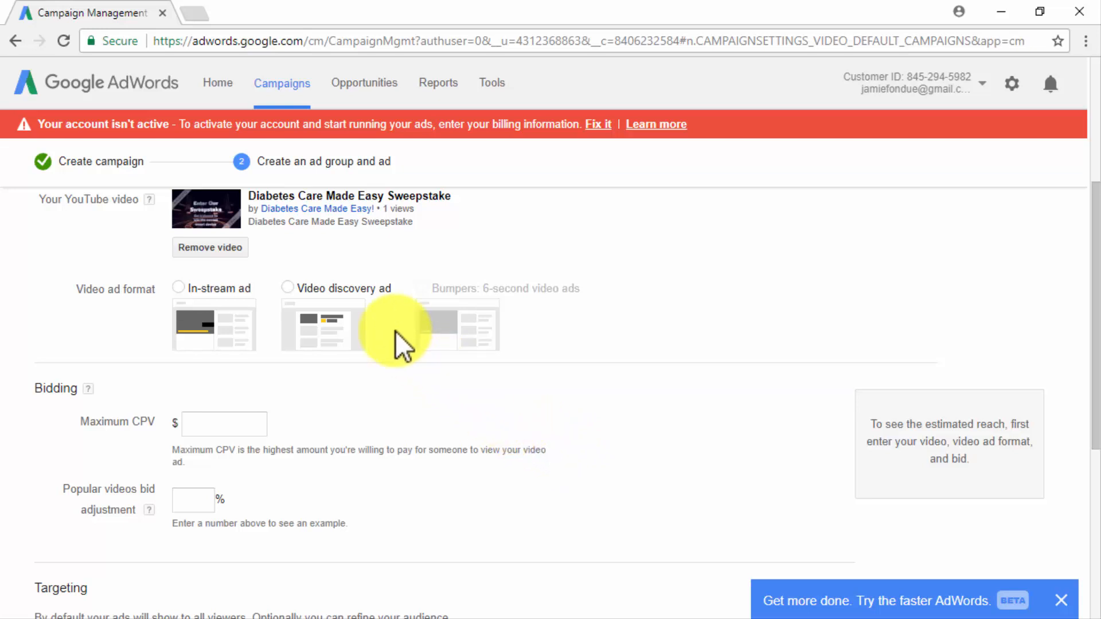
pyautogui.click(180, 286)
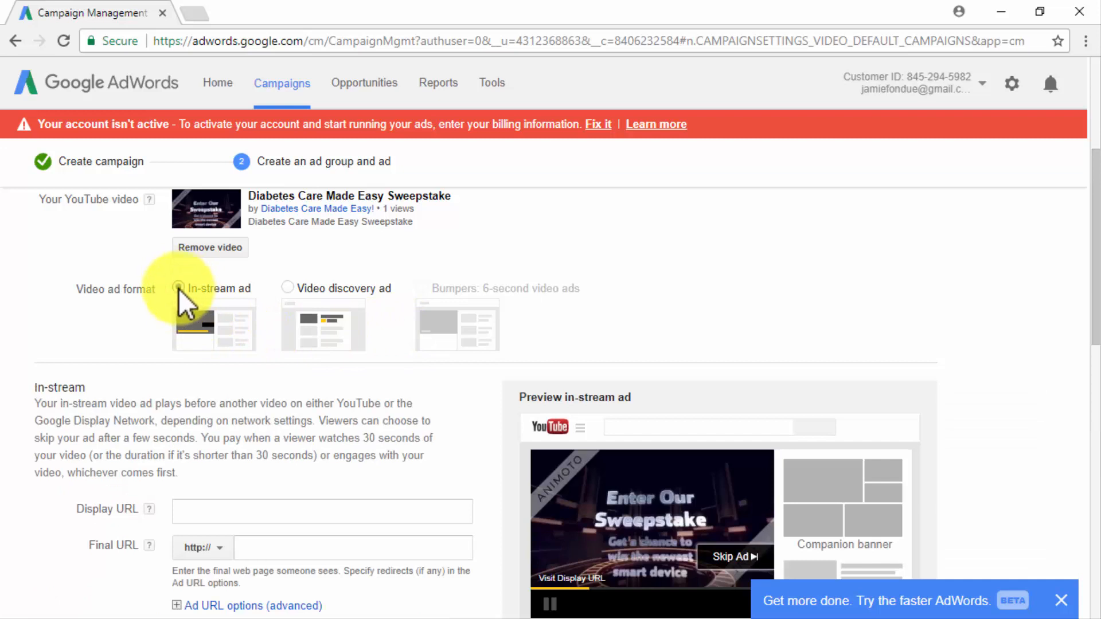
pyautogui.scroll(-3, 46, 504)
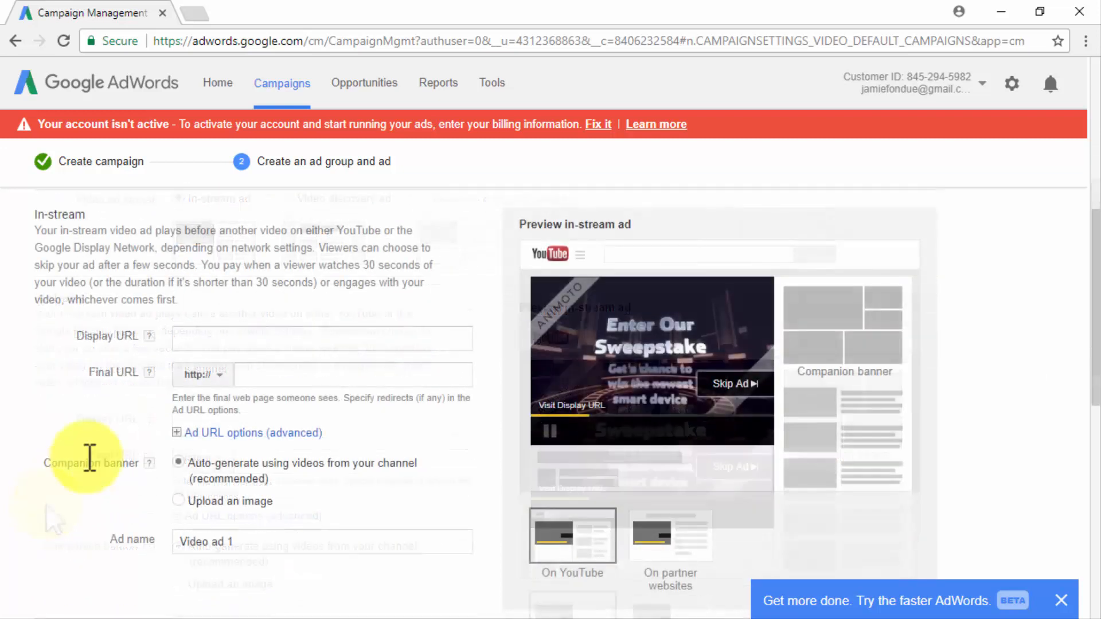
pyautogui.click(244, 339)
pyautogui.write('diab')
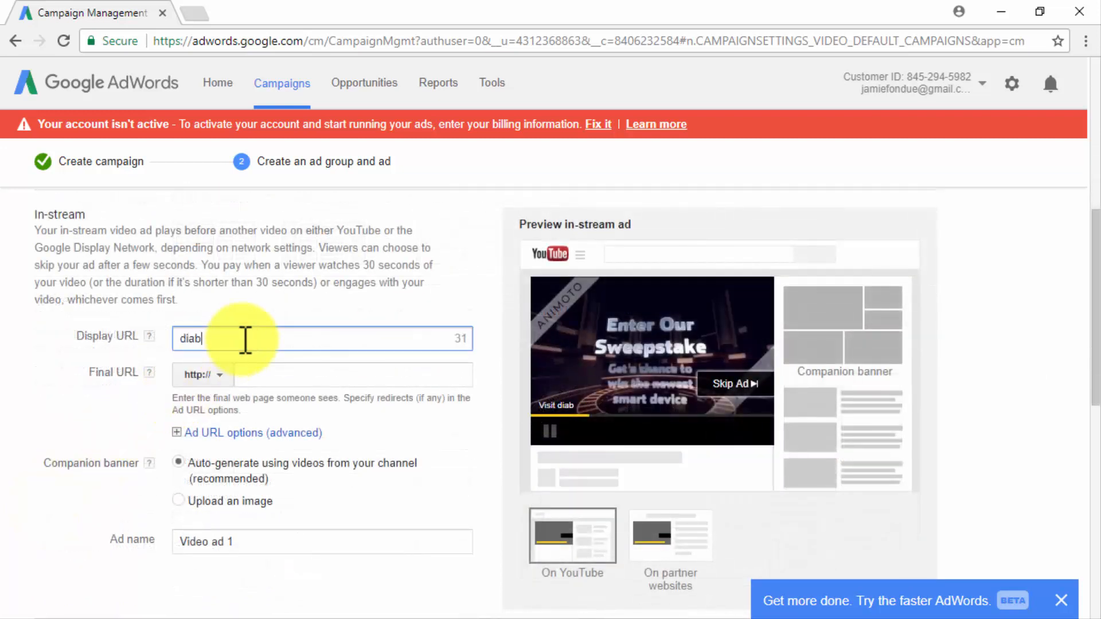
pyautogui.write('etescaremadeeasy.com')
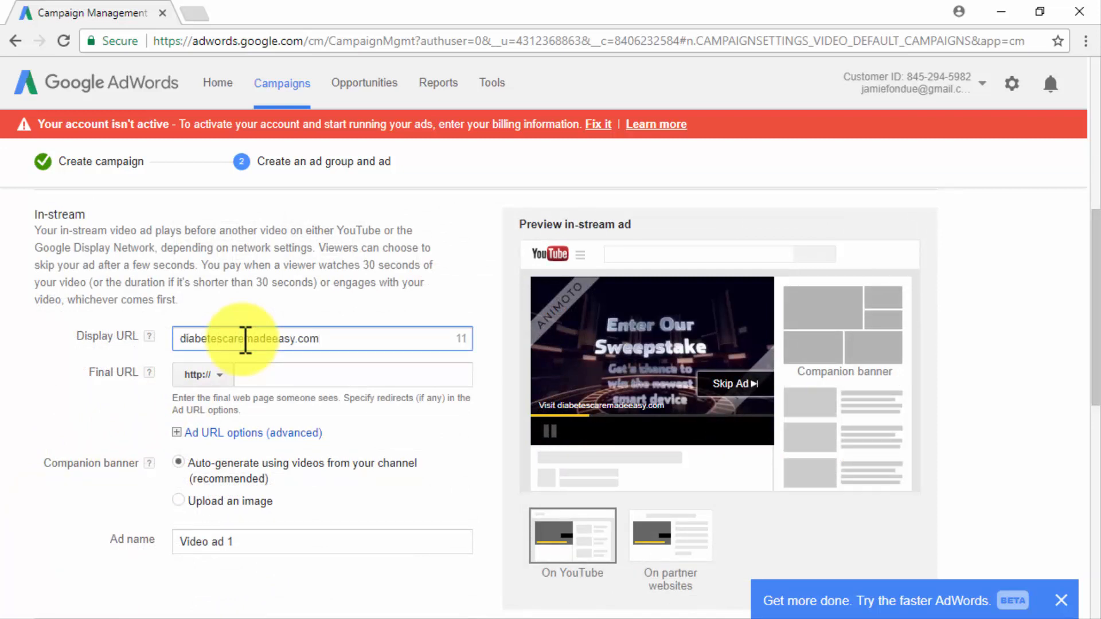
pyautogui.click(258, 366)
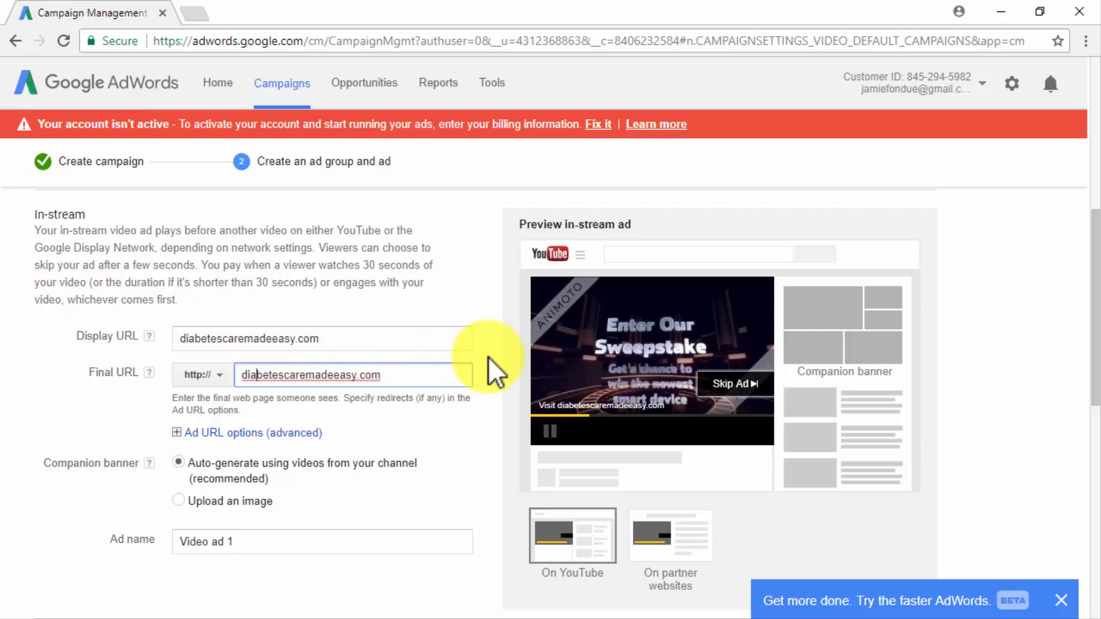
# Set the video ad format to video discovery ad and choose the third thumbnail.
pyautogui.scroll(1, 498, 359)
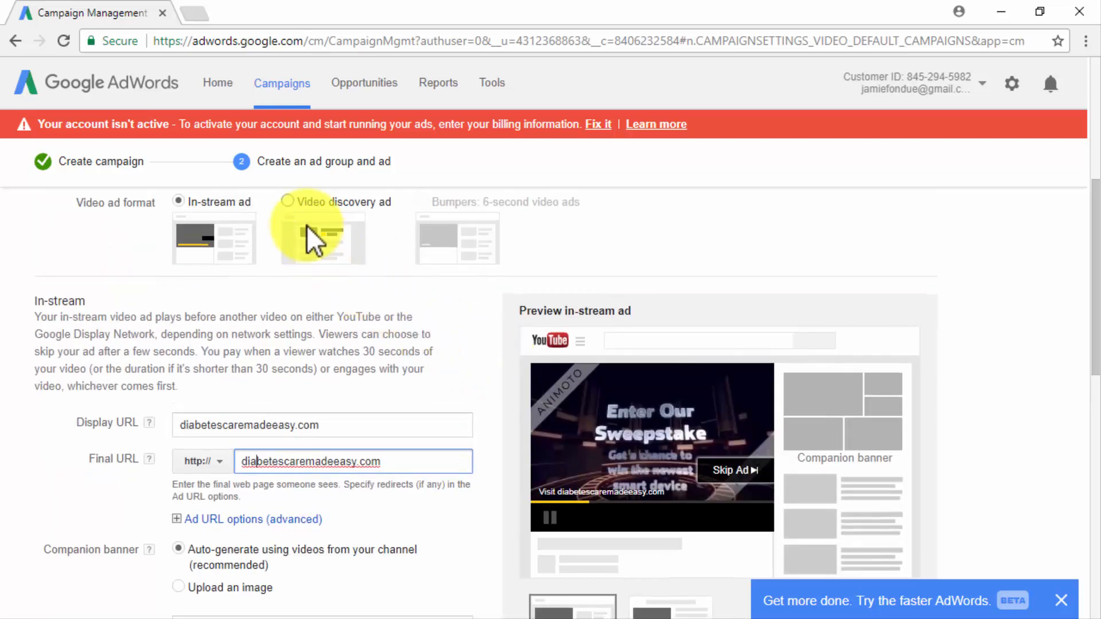
pyautogui.click(288, 201)
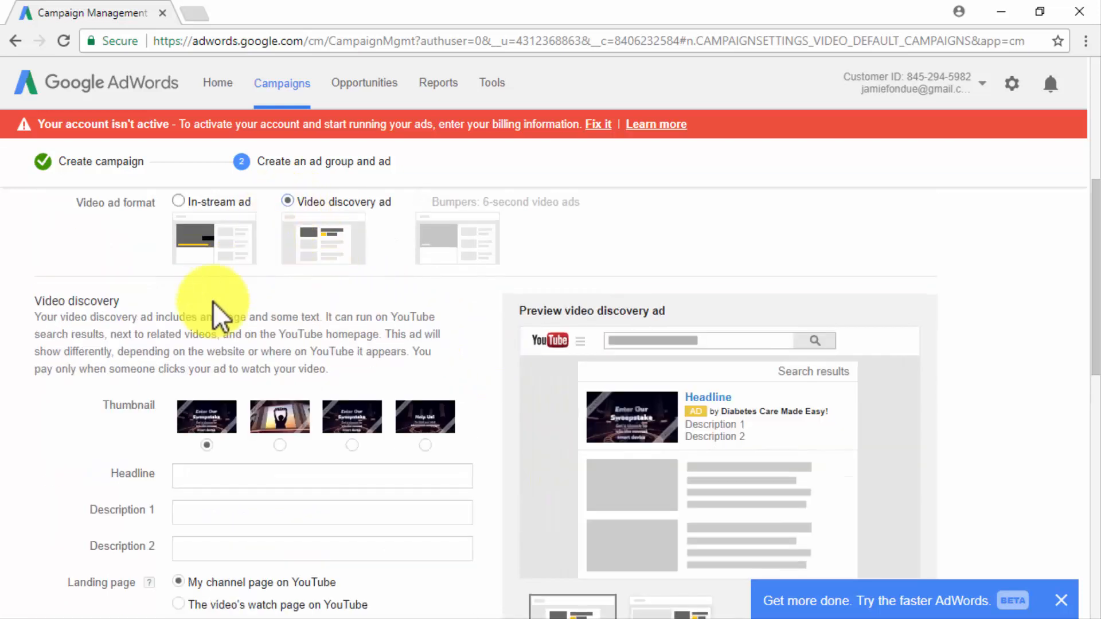
pyautogui.scroll(-1, 115, 415)
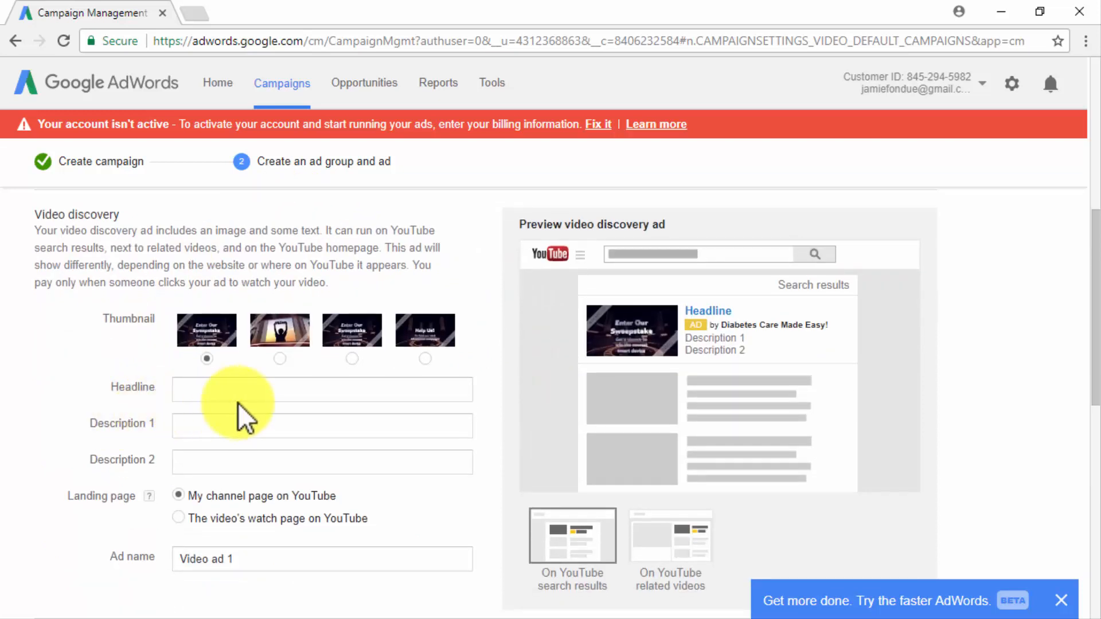
pyautogui.click(351, 357)
# Enter the headline "Diebetes Care Giveaway!" with "diabetescaremadeeasy.com" as description 1 and "Visit Us And Win!" as description 2.
pyautogui.click(278, 391)
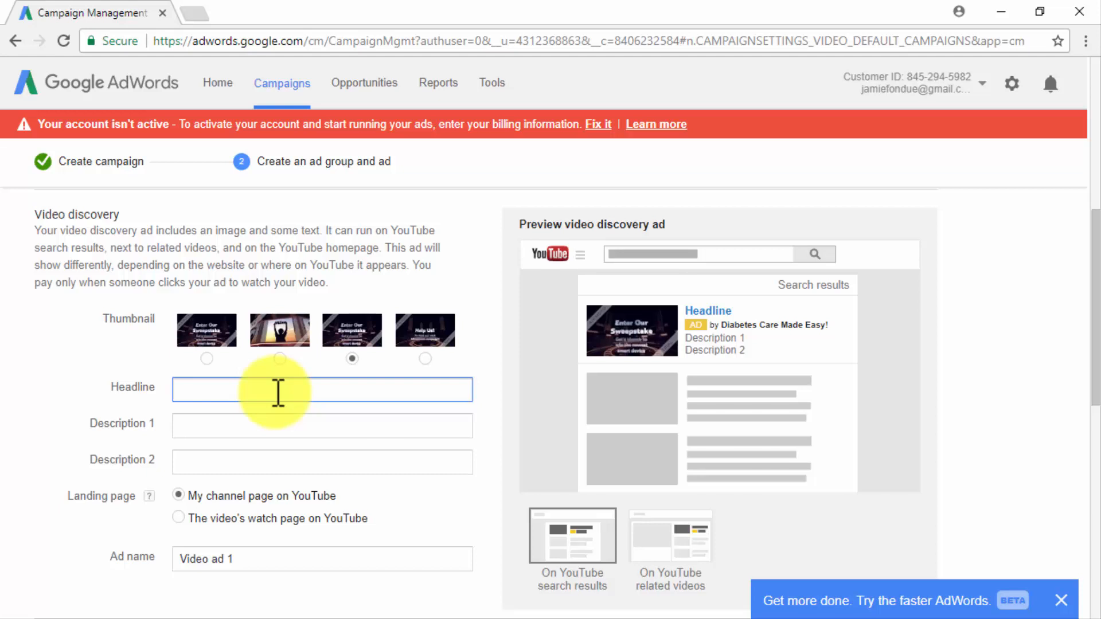
pyautogui.write('Diebetes')
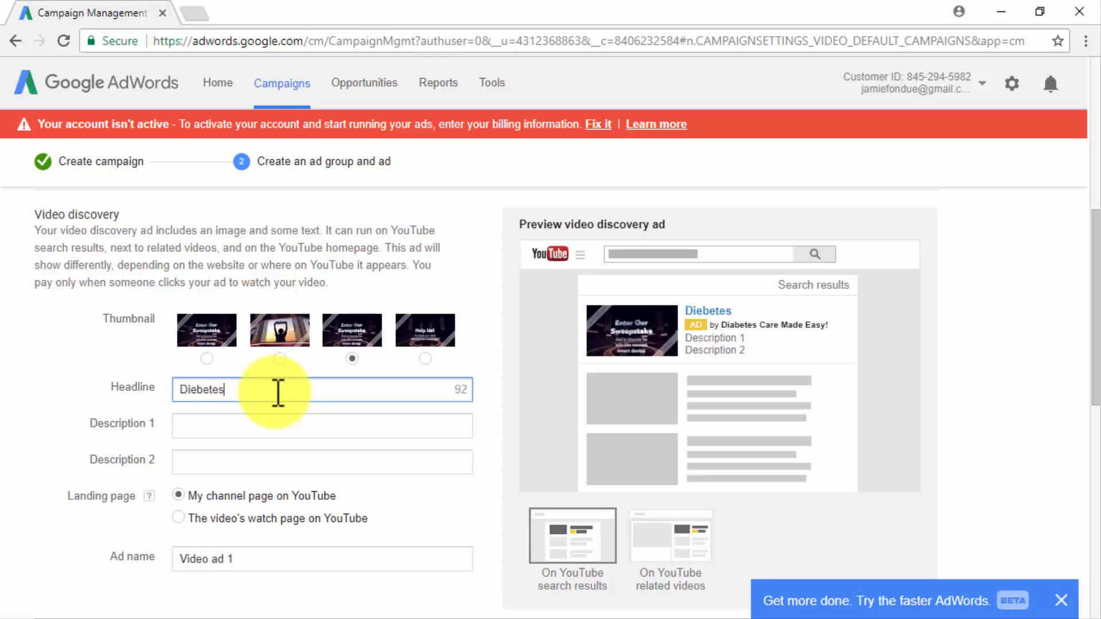
pyautogui.write(' Care Giveaway!')
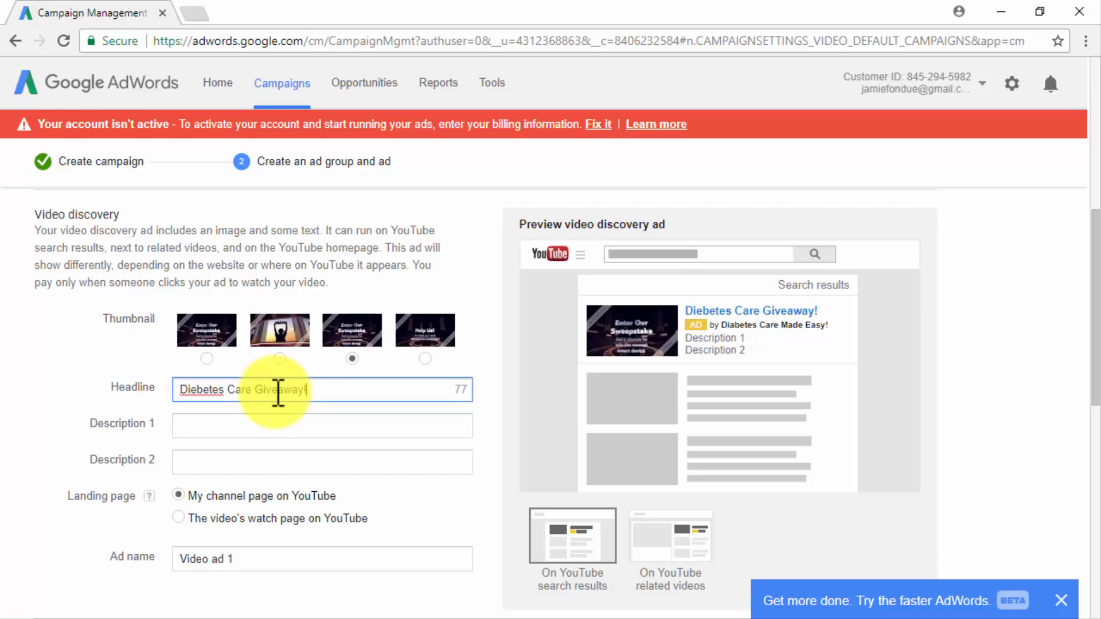
pyautogui.click(276, 426)
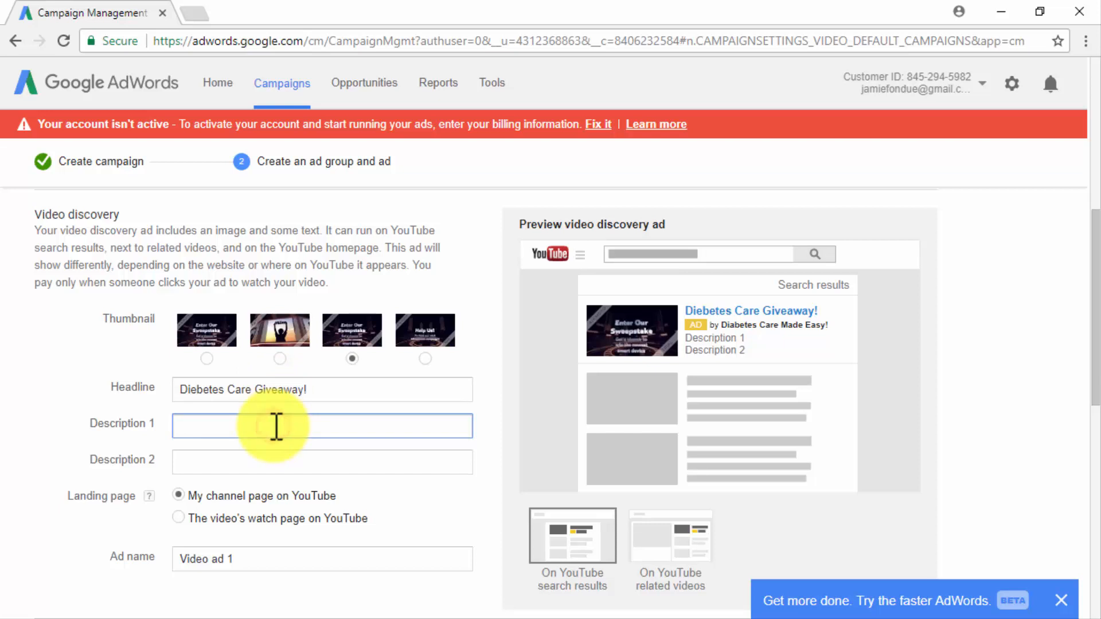
pyautogui.write('diabetescaremadeeasy.com')
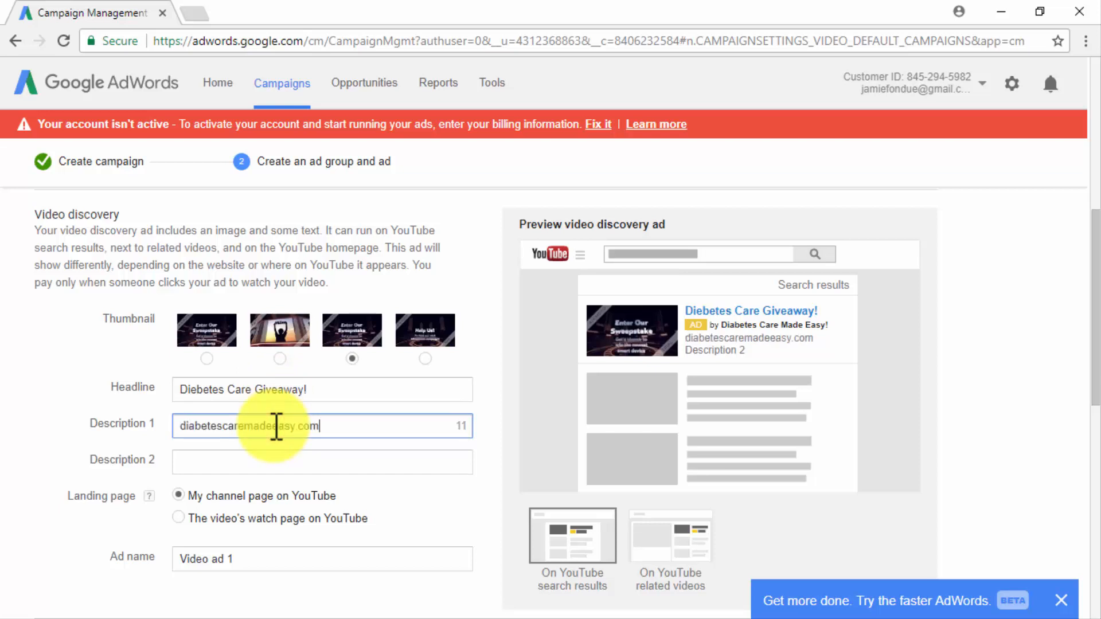
pyautogui.click(274, 462)
pyautogui.write('Visit Us And Win!')
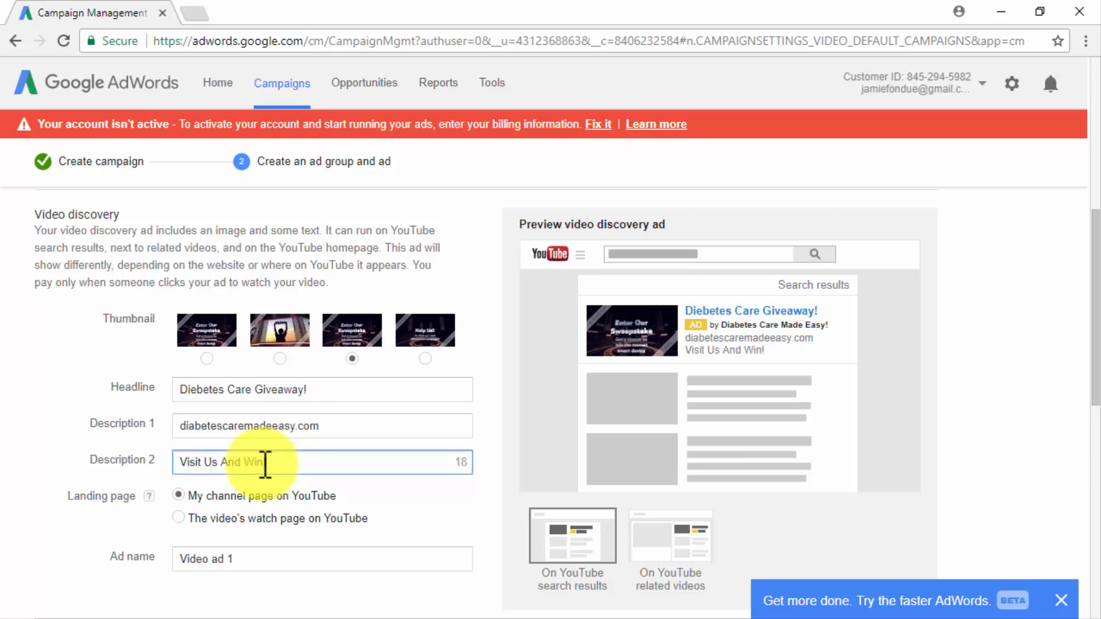
# Set the ad's landing page to the video's watch page on YouTube and the maximum CPV to $0.50.
pyautogui.scroll(-1, 152, 522)
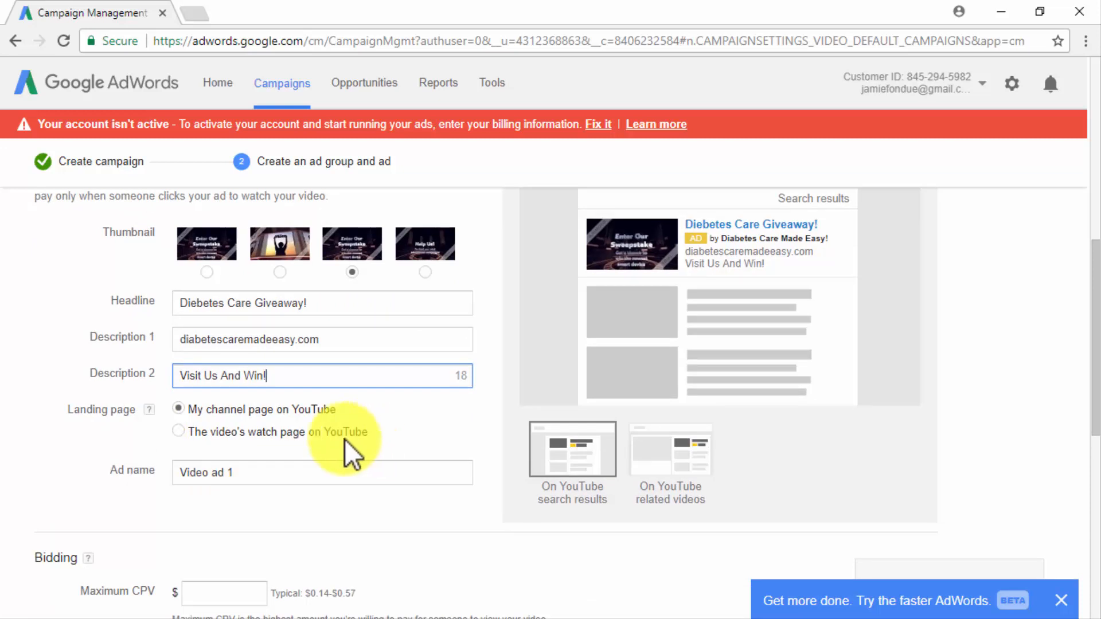
pyautogui.click(209, 434)
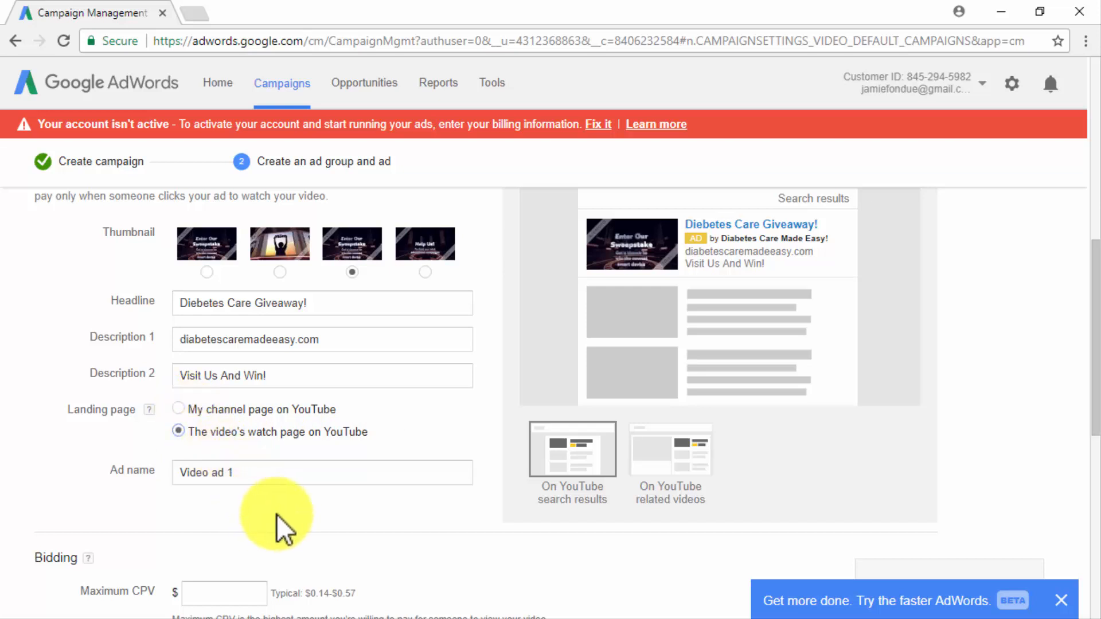
pyautogui.scroll(-5, 402, 515)
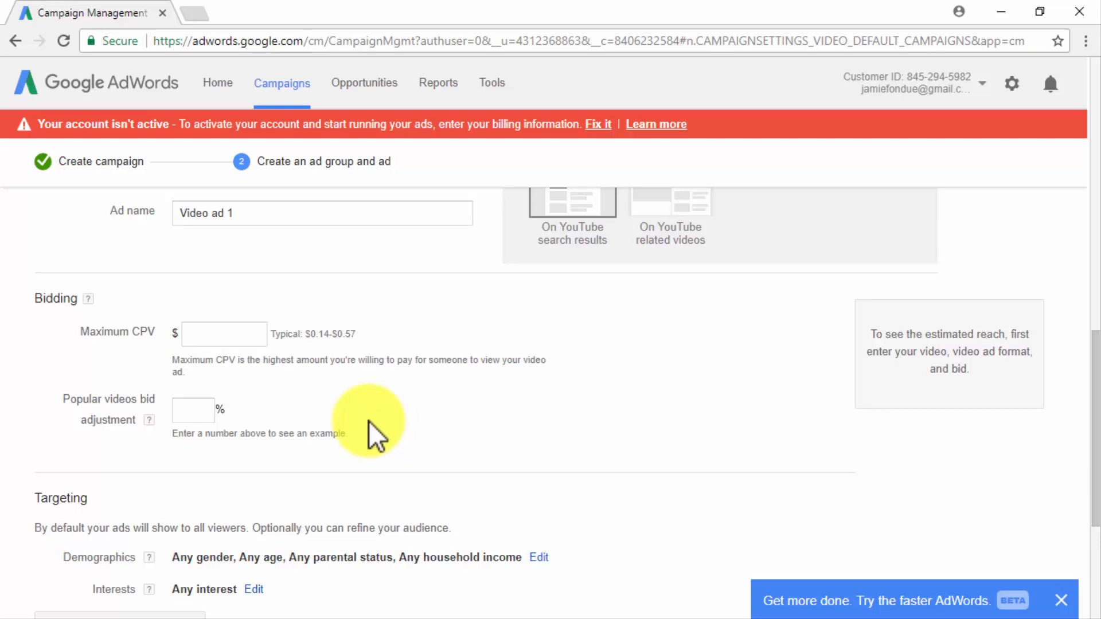
pyautogui.click(240, 344)
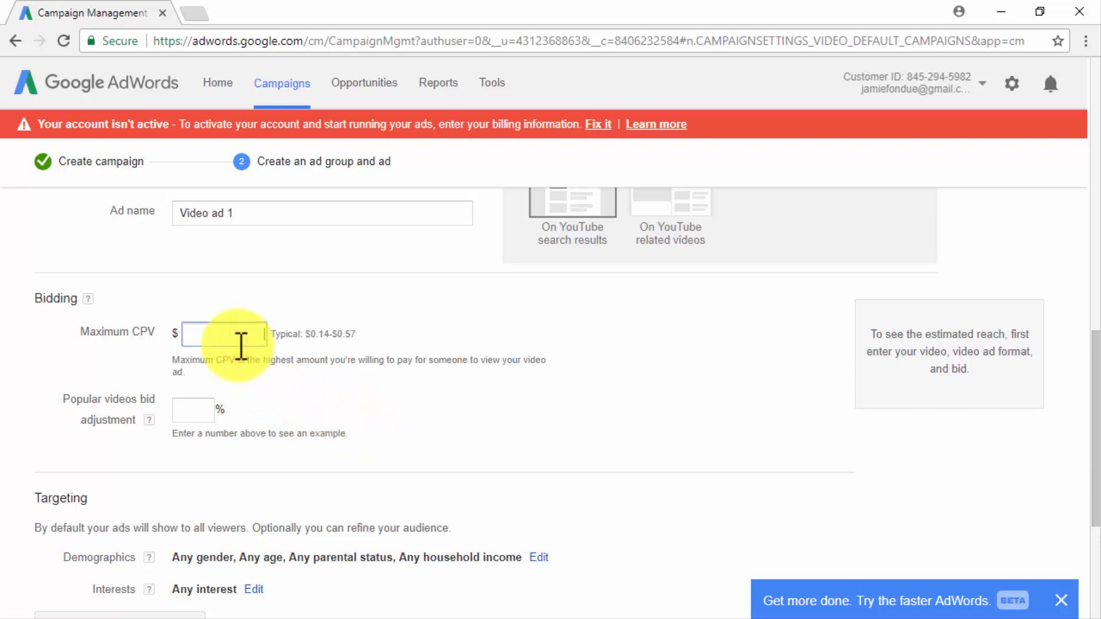
pyautogui.write('0.00')
pyautogui.write('50')
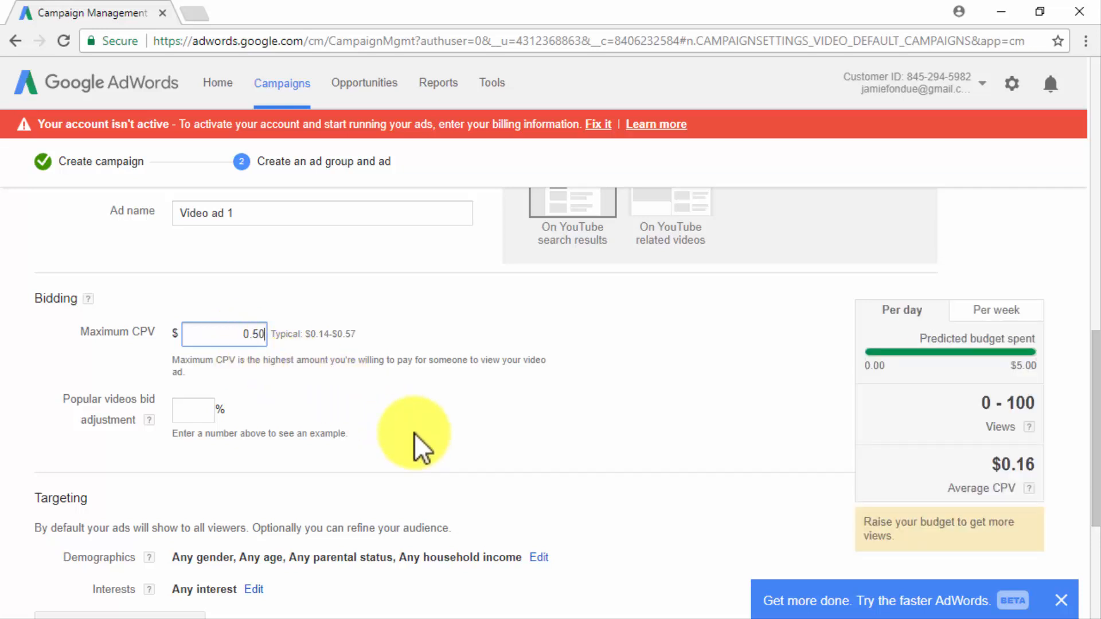
# Examine the gender, age, parental status and household income targeting, keeping every demographic selected.
pyautogui.scroll(-2, 414, 432)
pyautogui.scroll(-3, 414, 433)
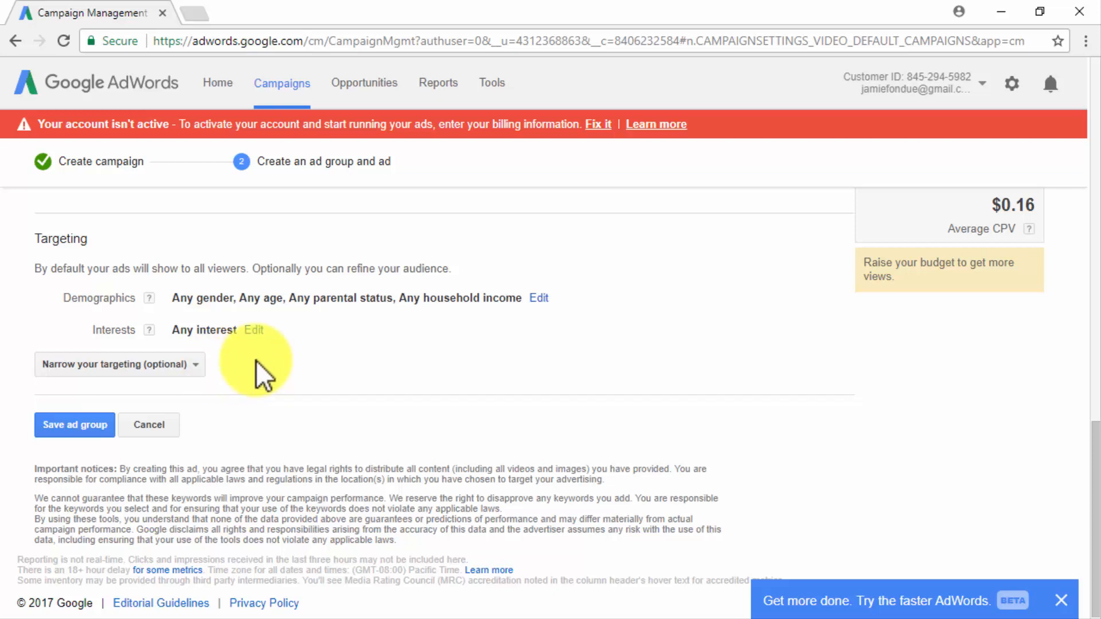
pyautogui.click(542, 296)
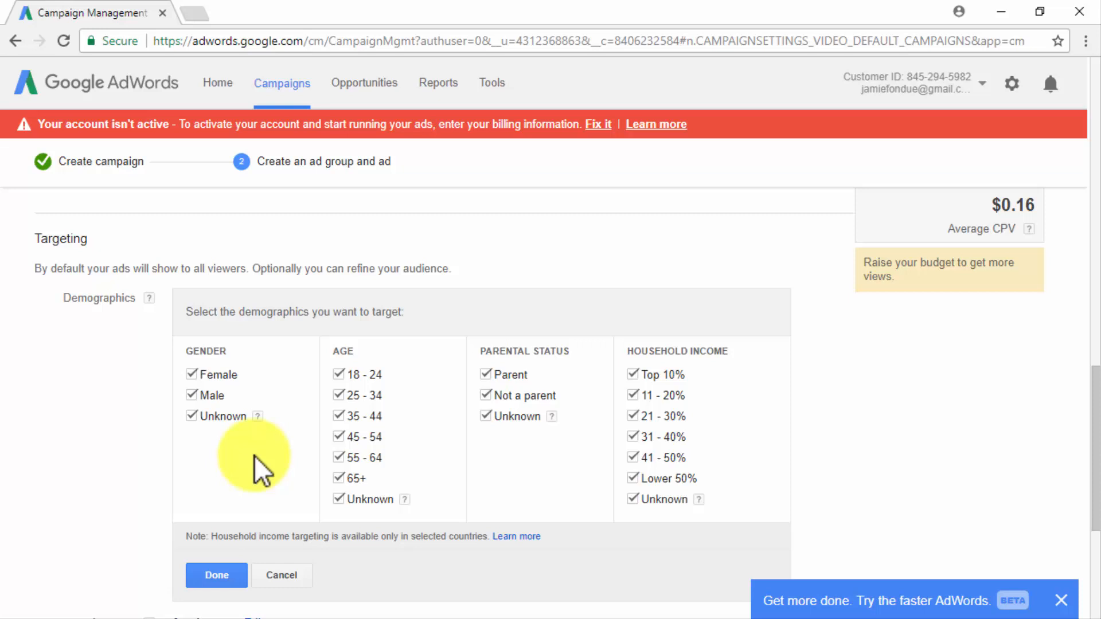
pyautogui.click(222, 570)
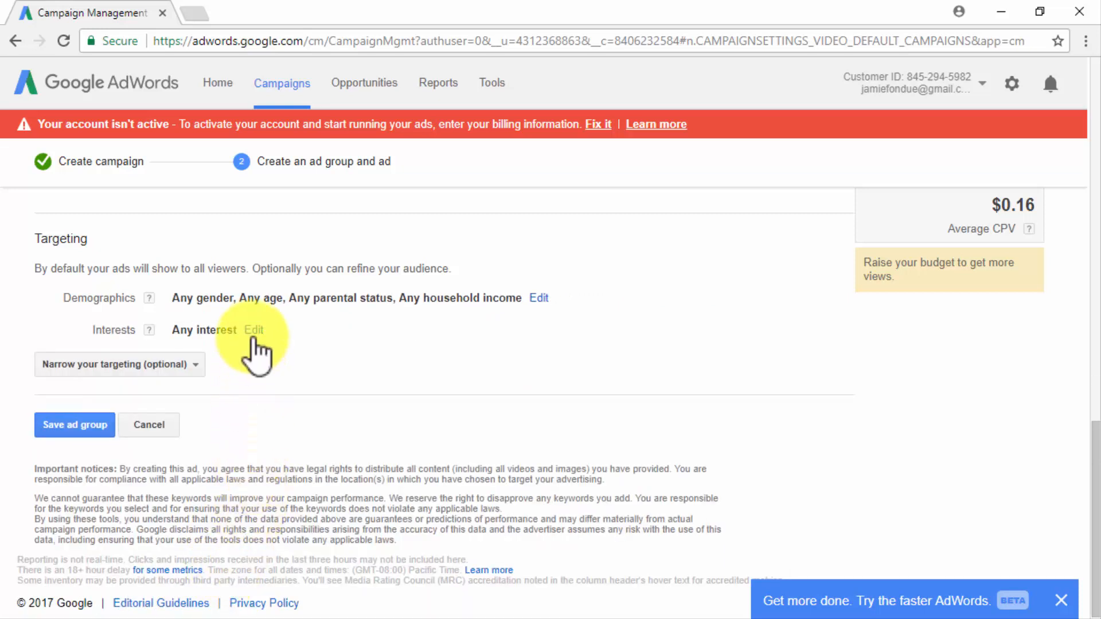
# Examine the interest targeting options, covering affinity, in-market and custom affinity audiences and life events, without selecting any.
pyautogui.click(253, 333)
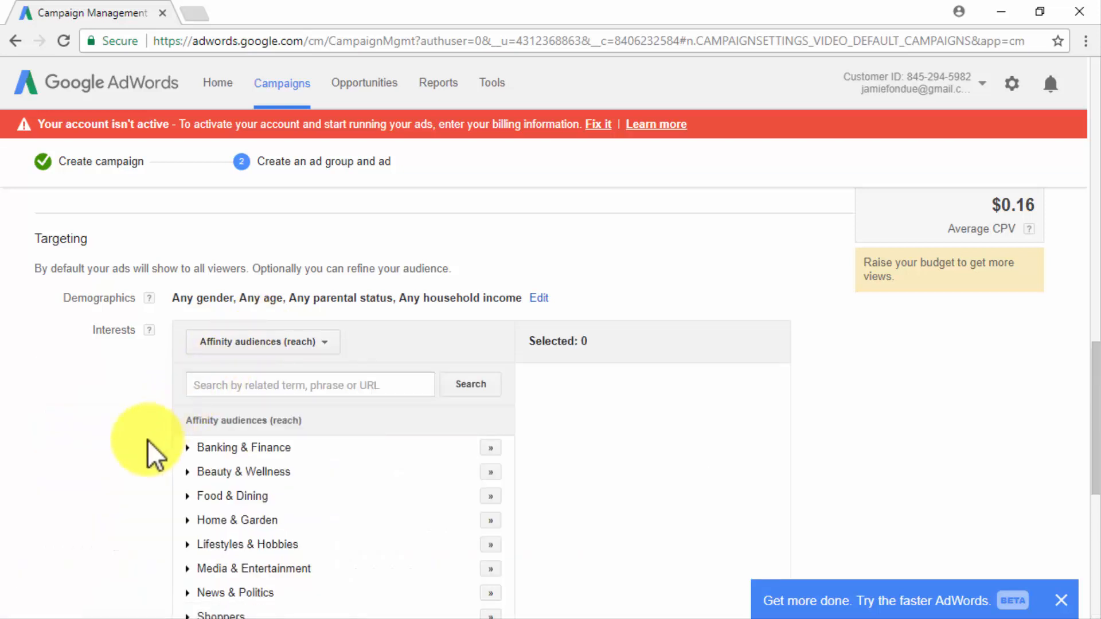
pyautogui.scroll(-1, 147, 440)
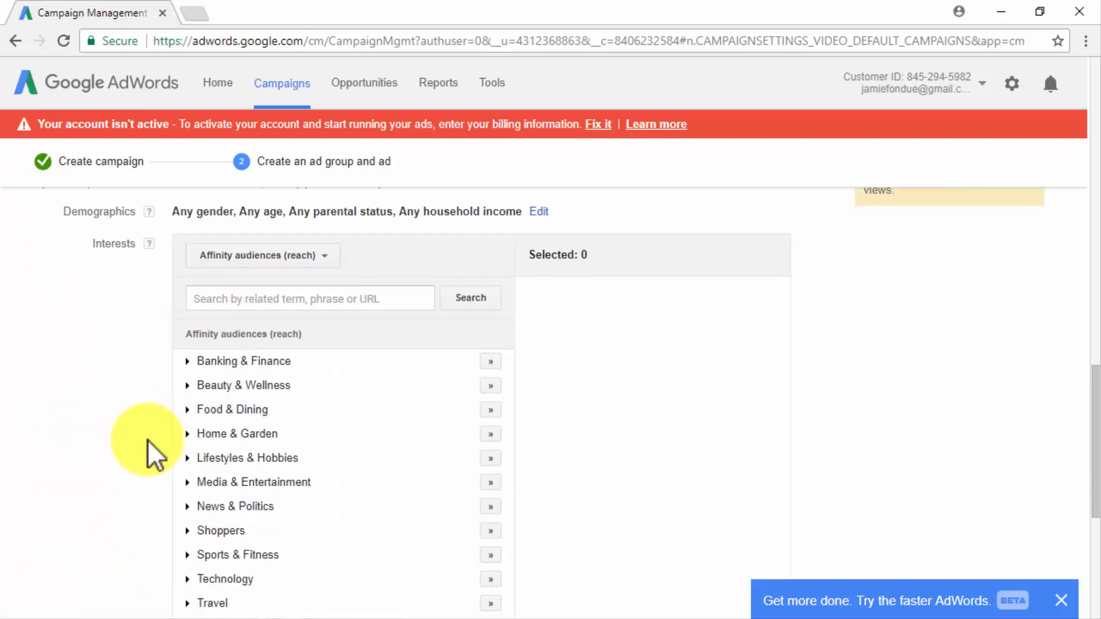
pyautogui.click(308, 262)
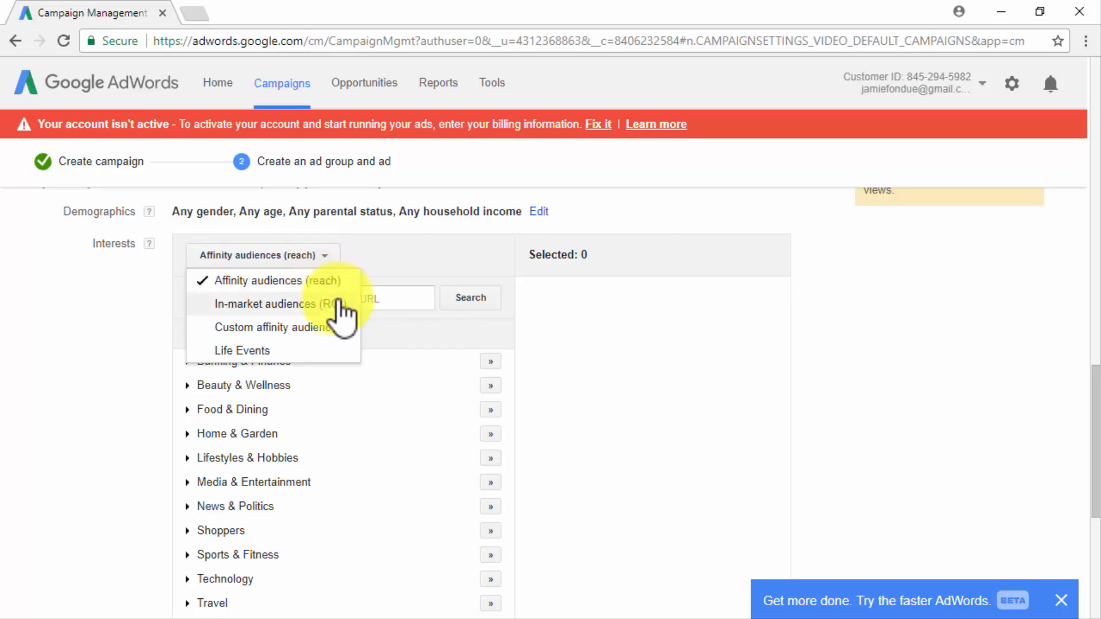
pyautogui.click(325, 308)
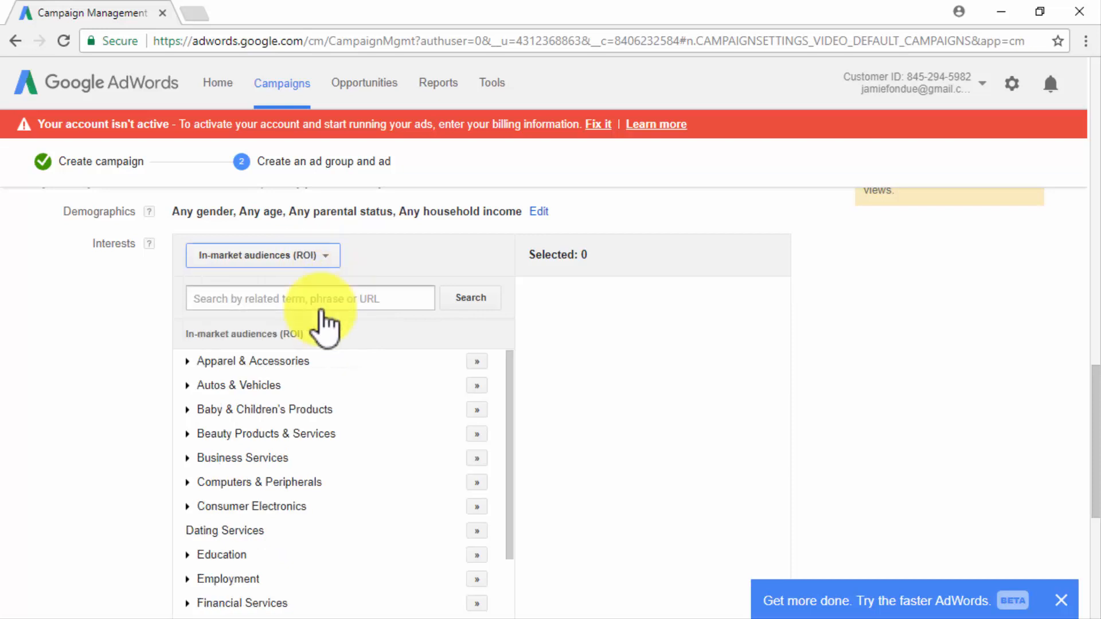
pyautogui.click(298, 257)
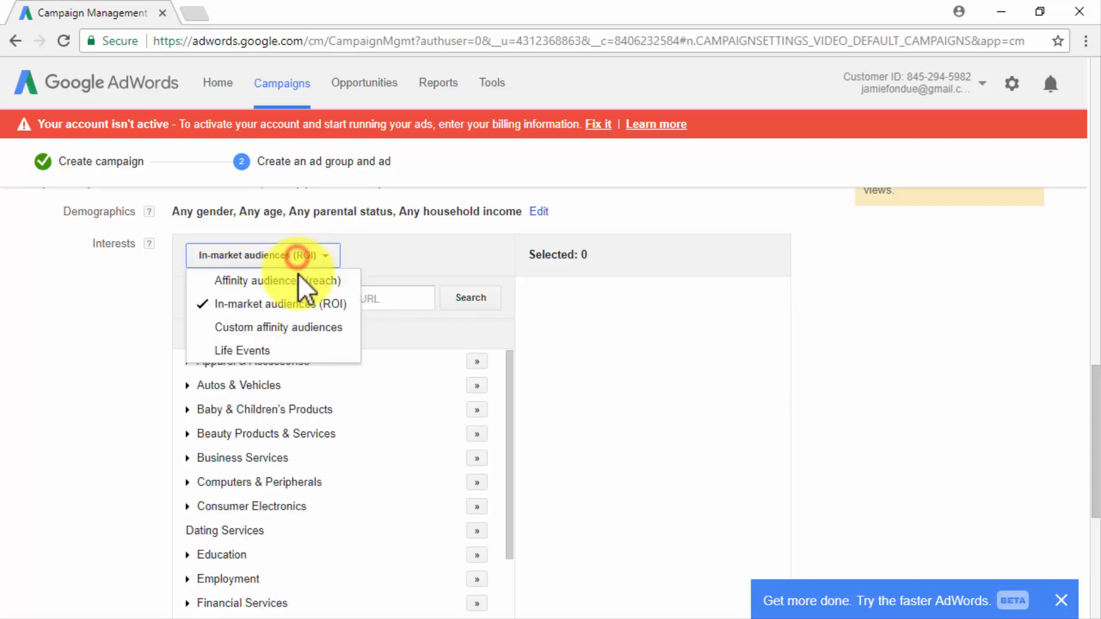
pyautogui.click(317, 328)
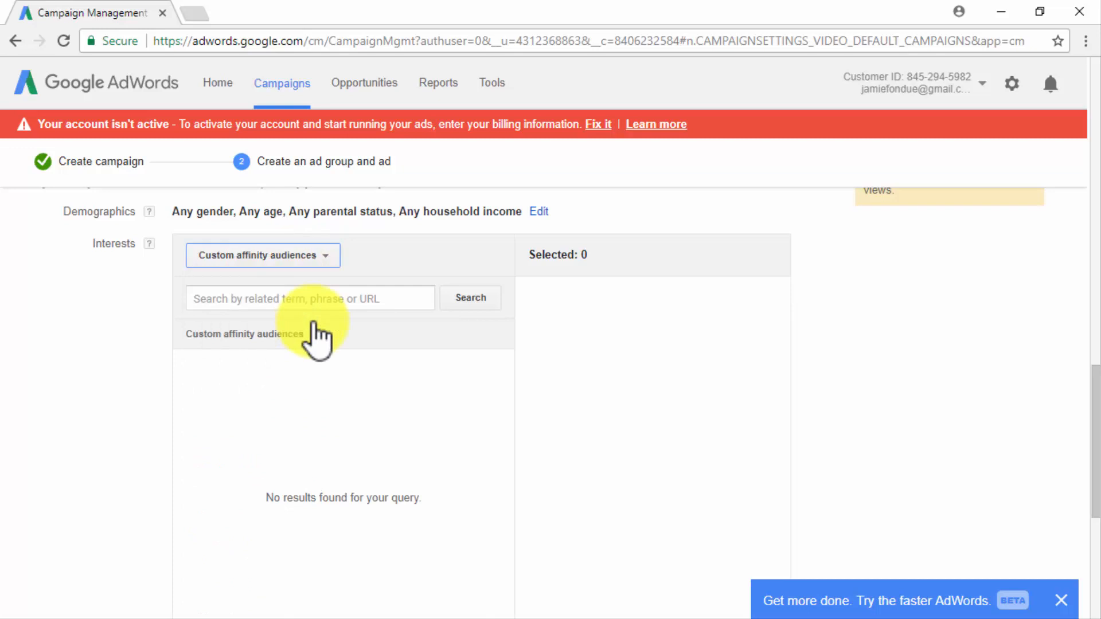
pyautogui.click(288, 257)
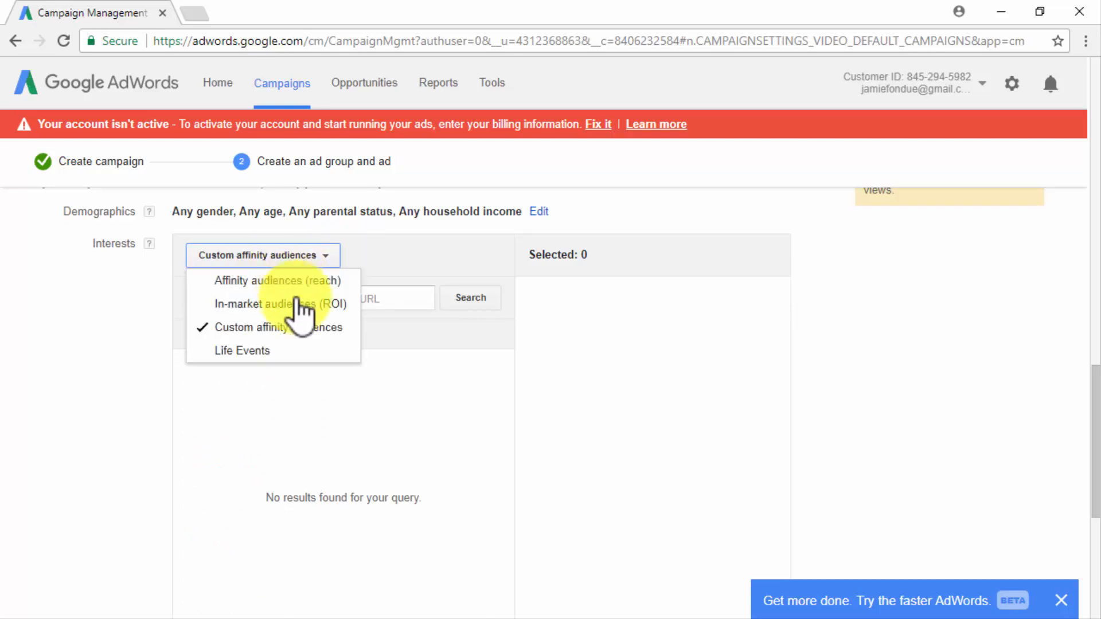
pyautogui.click(304, 351)
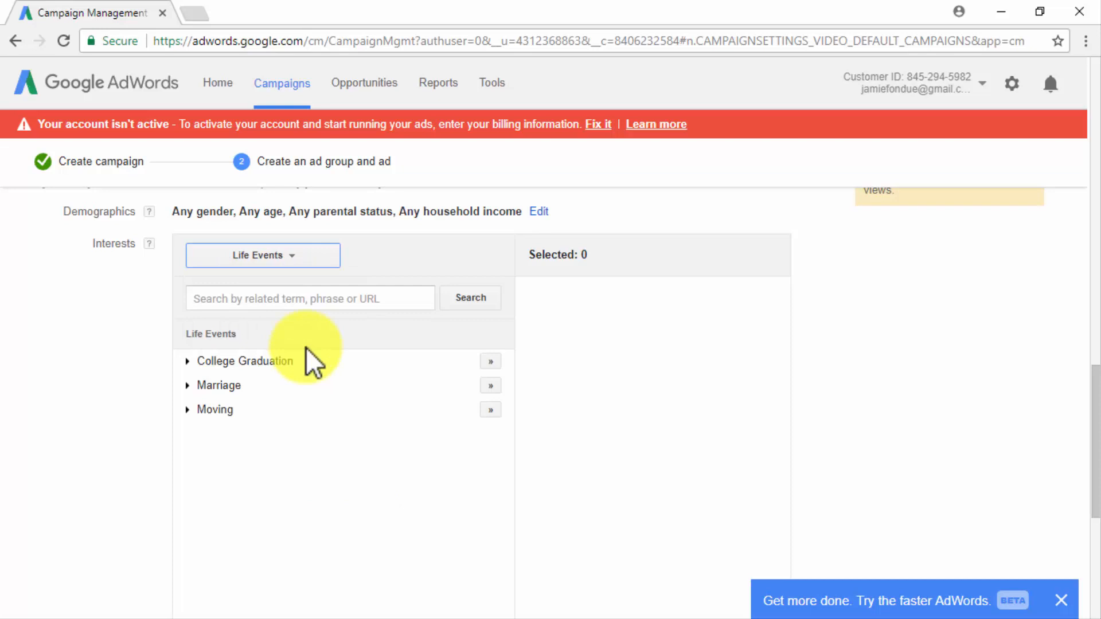
pyautogui.scroll(-6, 154, 287)
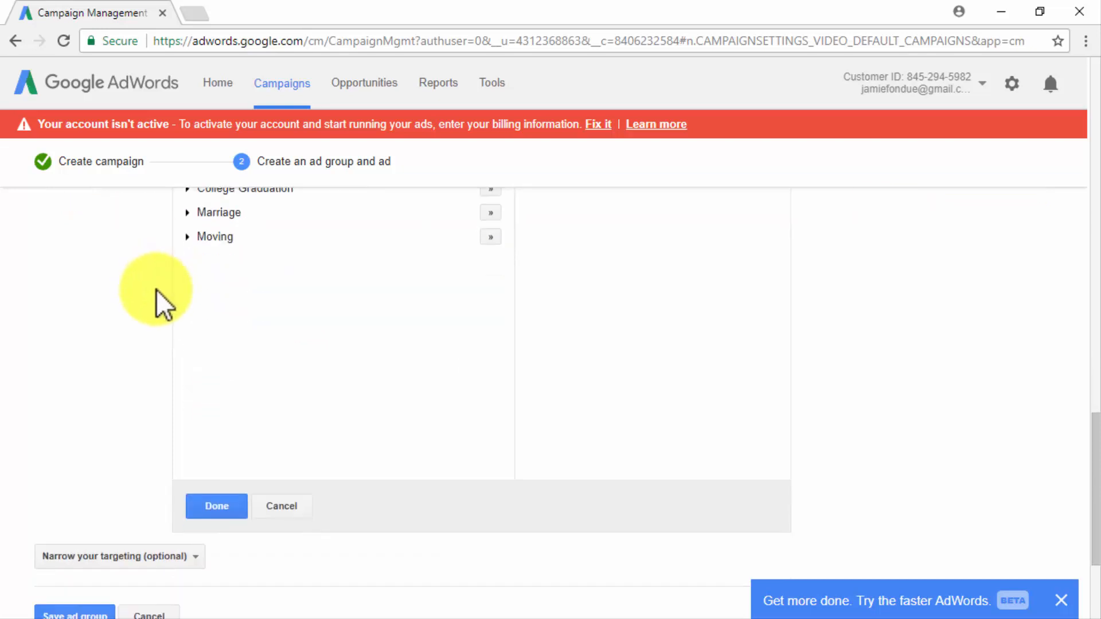
# Review the optional methods for narrowing the targeting without adding any, and save the ad group.
pyautogui.click(123, 358)
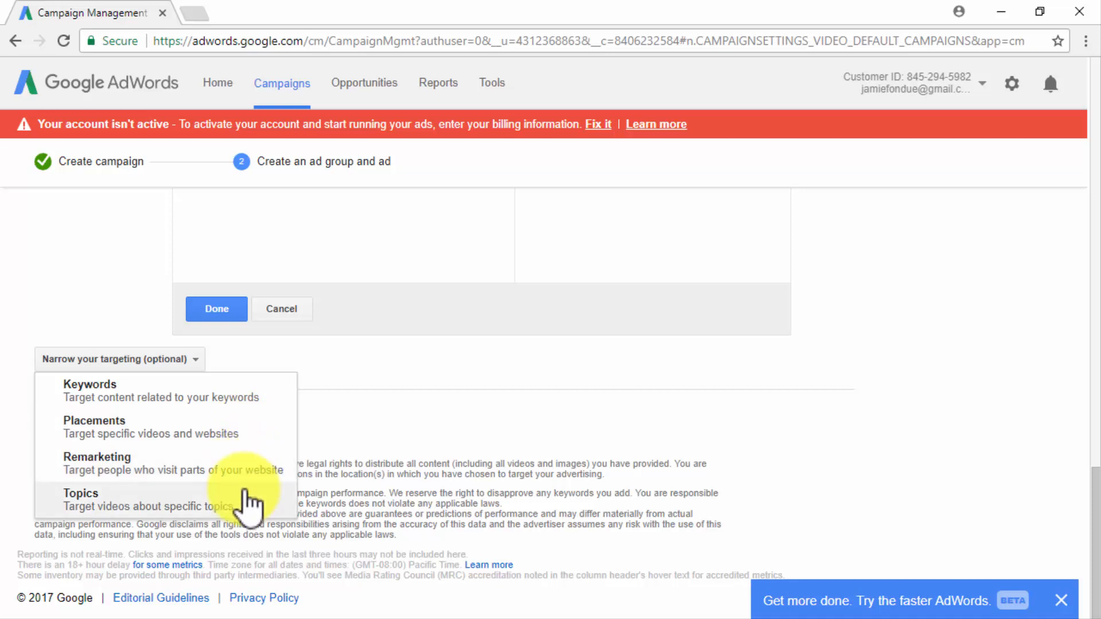
pyautogui.click(186, 360)
pyautogui.click(95, 421)
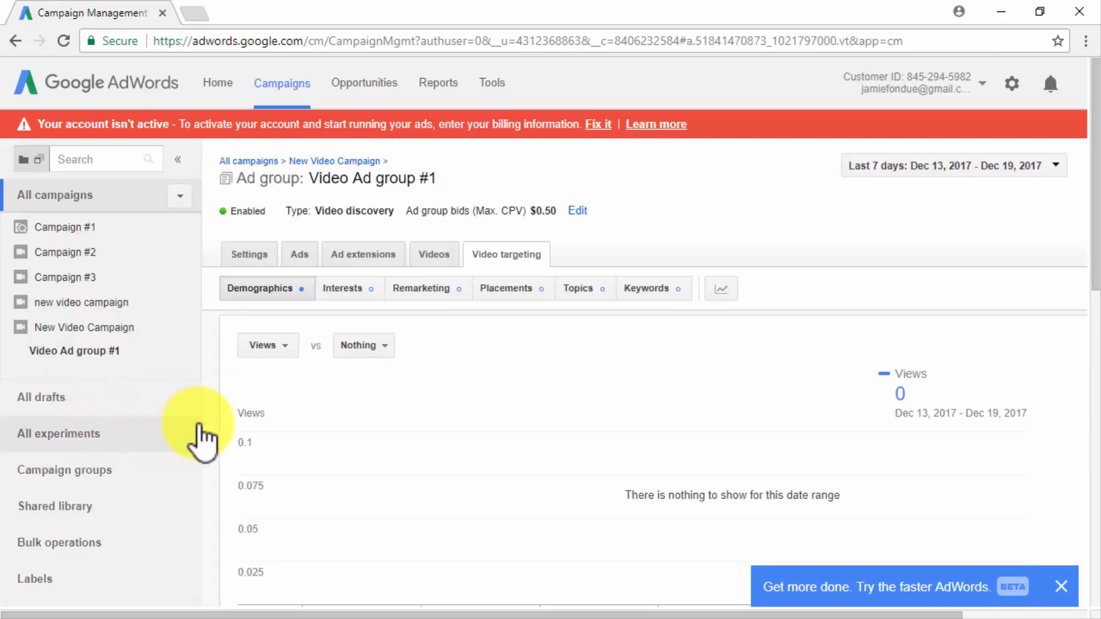
# Review the saved ad group's demographic targeting and exclusions, its ads and its video listing.
pyautogui.scroll(-10, 216, 425)
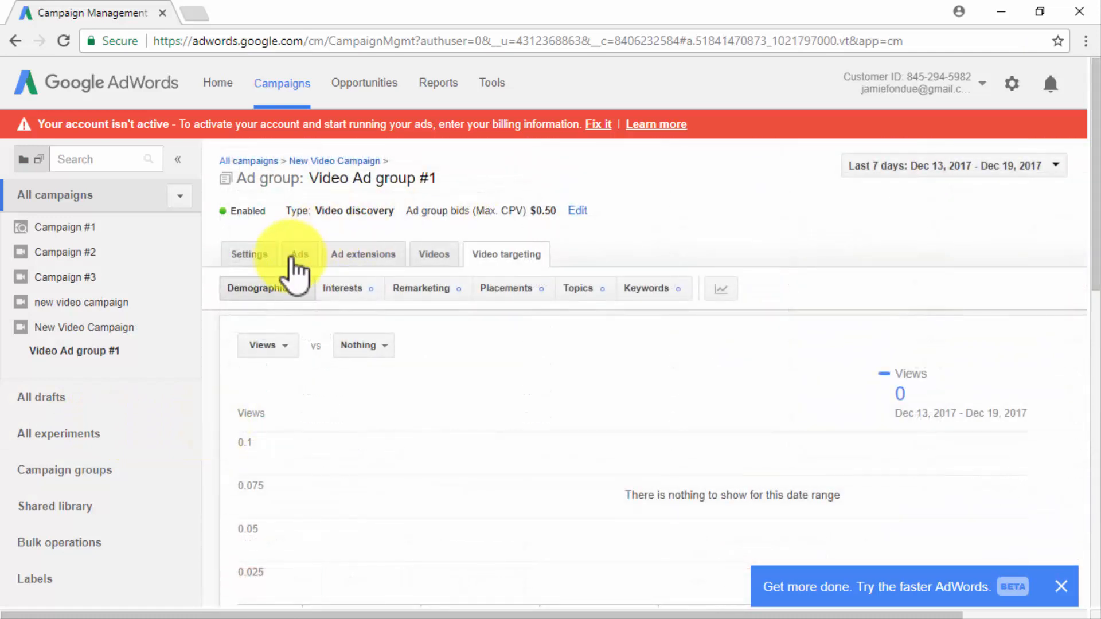
pyautogui.click(296, 257)
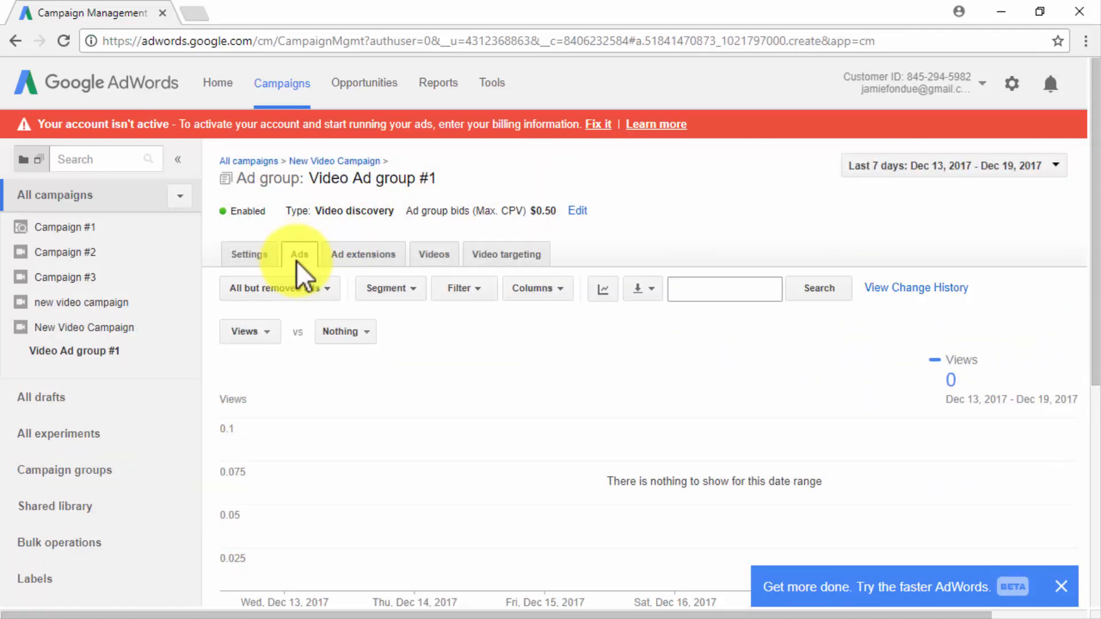
pyautogui.click(436, 260)
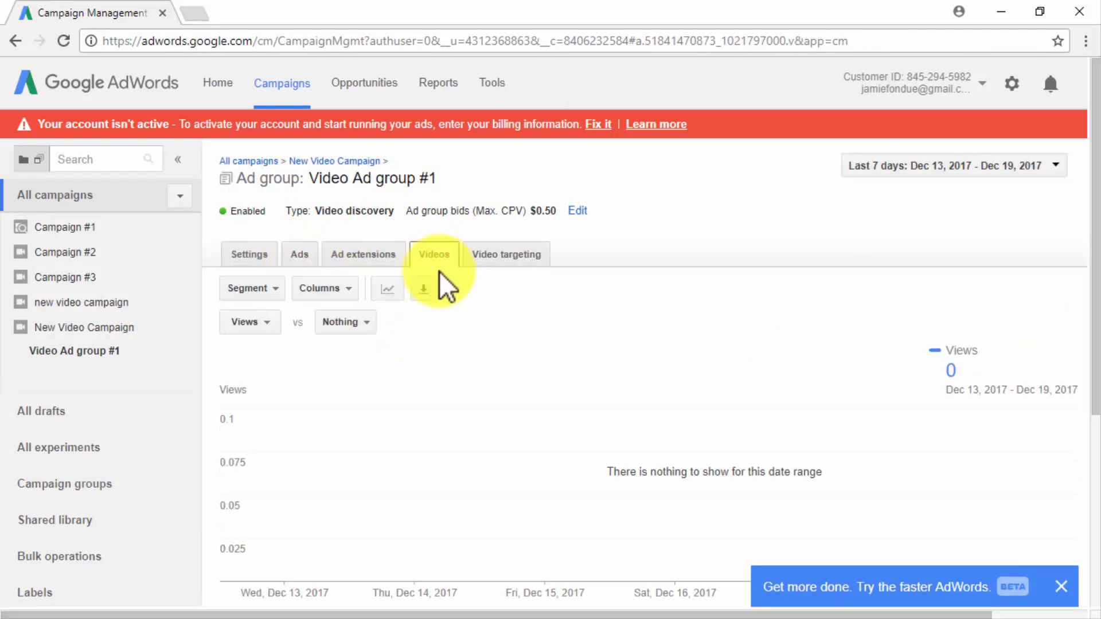
pyautogui.scroll(-5, 463, 324)
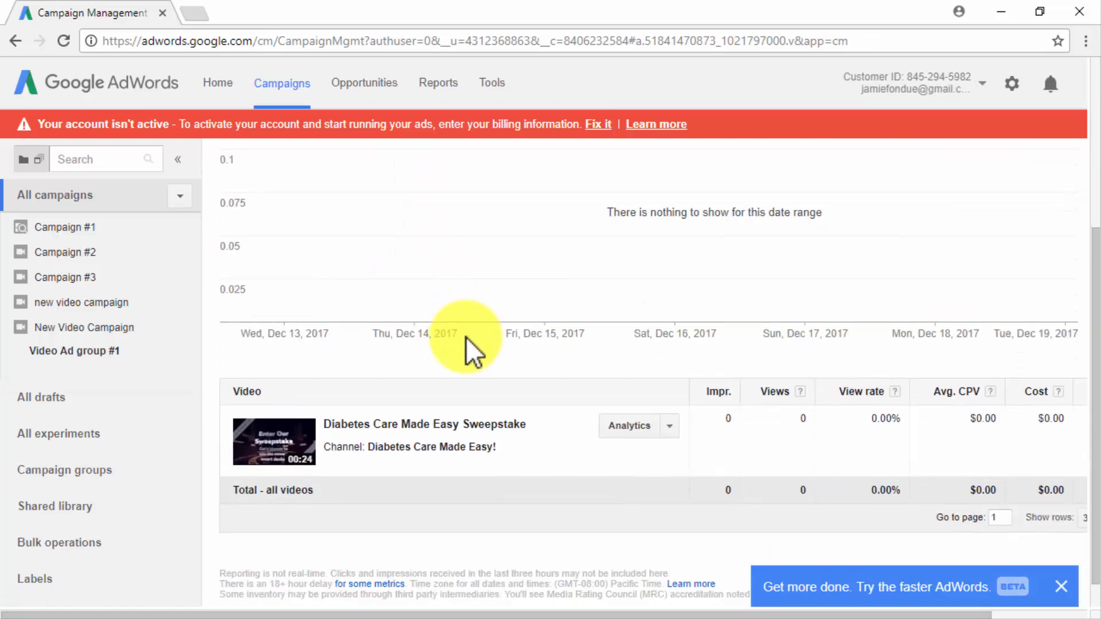